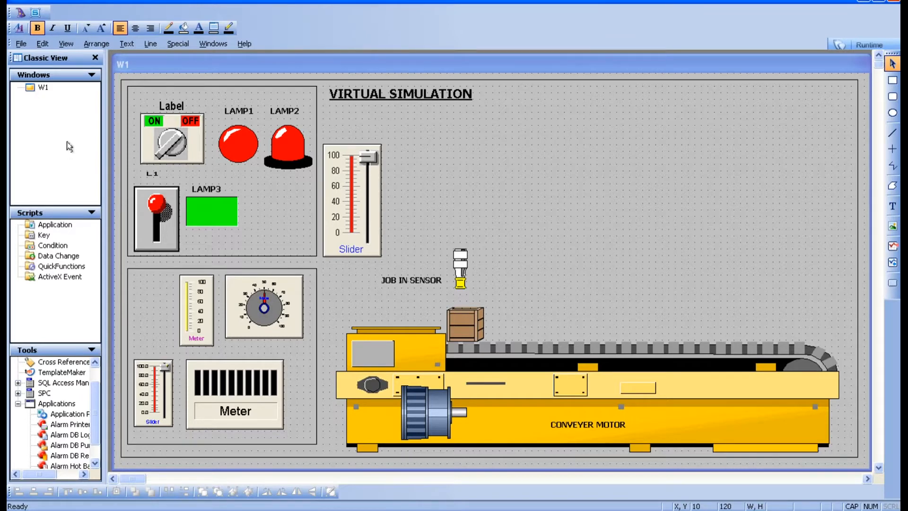
Create a new window named W2
{"action": "left_click", "coordinate": [42, 87]}
{"action": "right_click", "coordinate": [51, 104]}
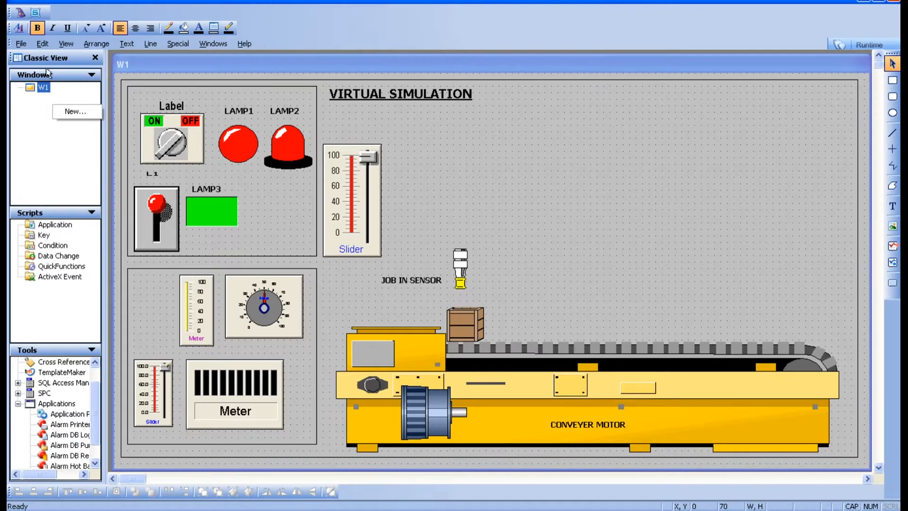
{"action": "left_click", "coordinate": [75, 112]}
{"action": "left_click", "coordinate": [376, 218]}
{"action": "key", "text": "BackSpace"}
{"action": "type", "text": "2"}
{"action": "key", "text": "Return"}
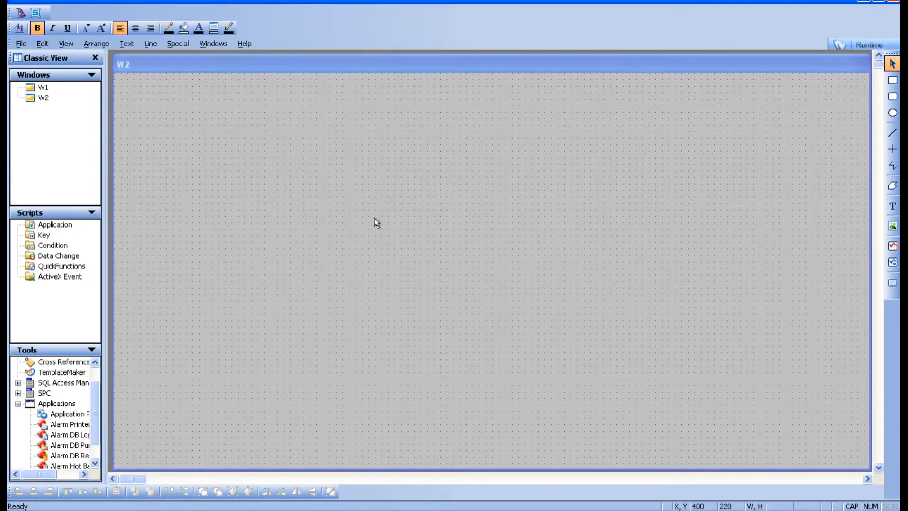
Draw a rounded rectangle about 155 by 80 pixels in window W2
{"action": "double_click", "coordinate": [42, 88]}
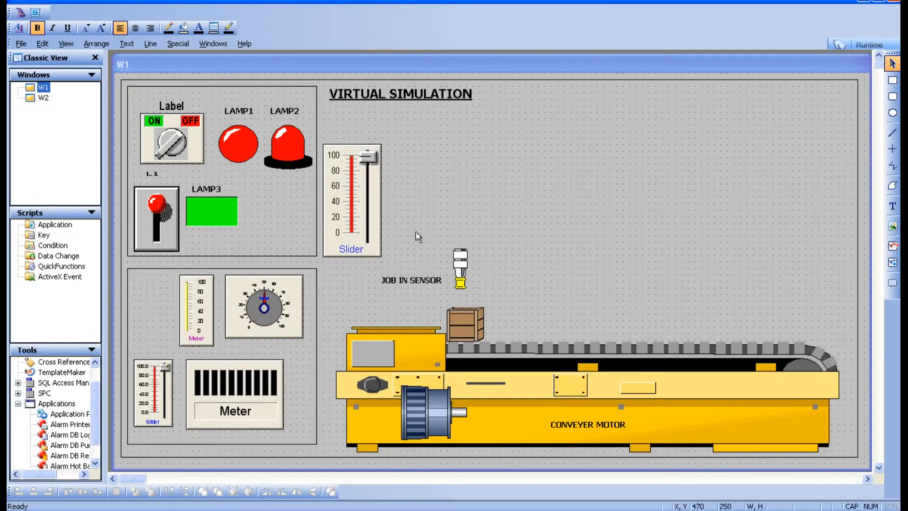
{"action": "double_click", "coordinate": [39, 98]}
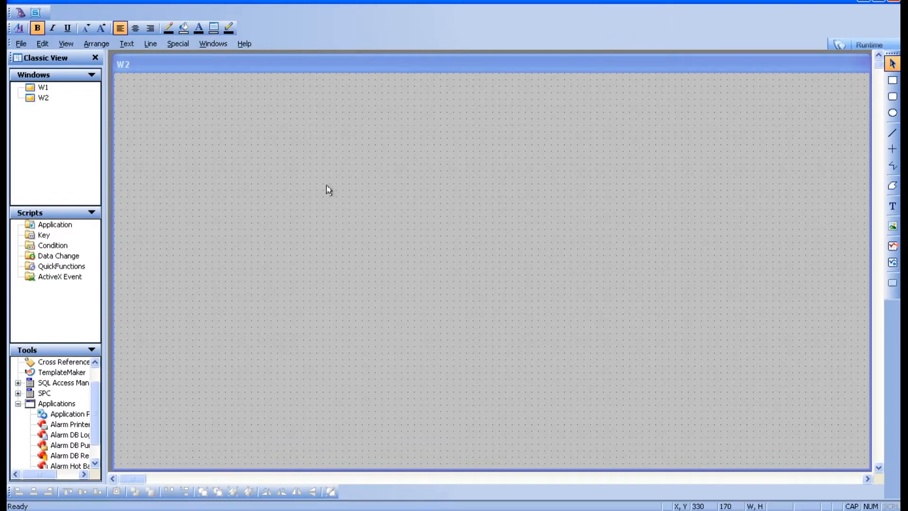
{"action": "left_click", "coordinate": [892, 96]}
{"action": "mouse_move", "coordinate": [493, 171]}
{"action": "left_mouse_down"}
{"action": "mouse_move", "coordinate": [587, 203]}
{"action": "mouse_move", "coordinate": [630, 241]}
{"action": "left_mouse_up"}
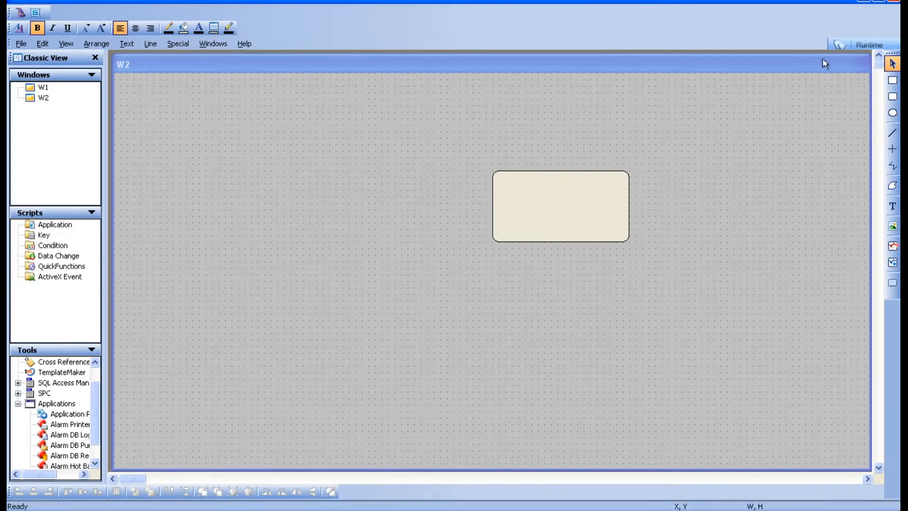
Switch to runtime to preview W2, then return to development, twice
{"action": "left_click", "coordinate": [865, 45]}
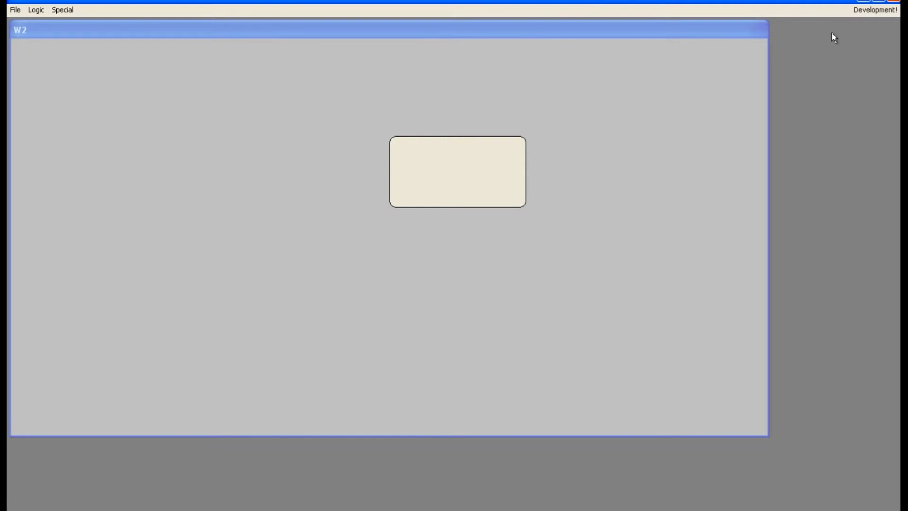
{"action": "left_click", "coordinate": [876, 9]}
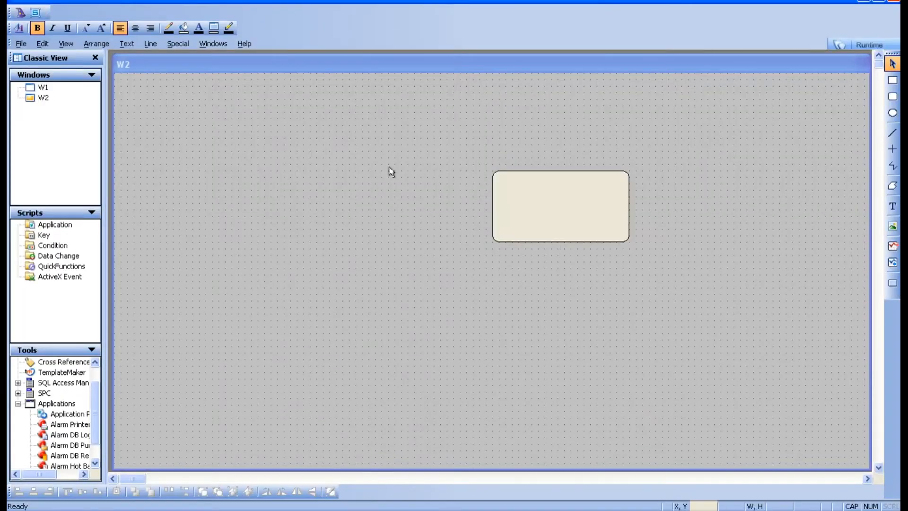
{"action": "left_click", "coordinate": [868, 45]}
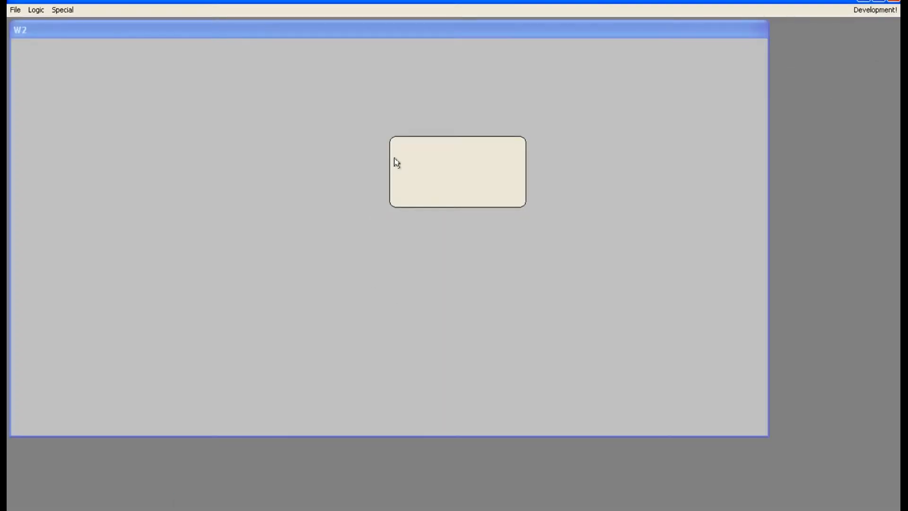
{"action": "left_click", "coordinate": [862, 10]}
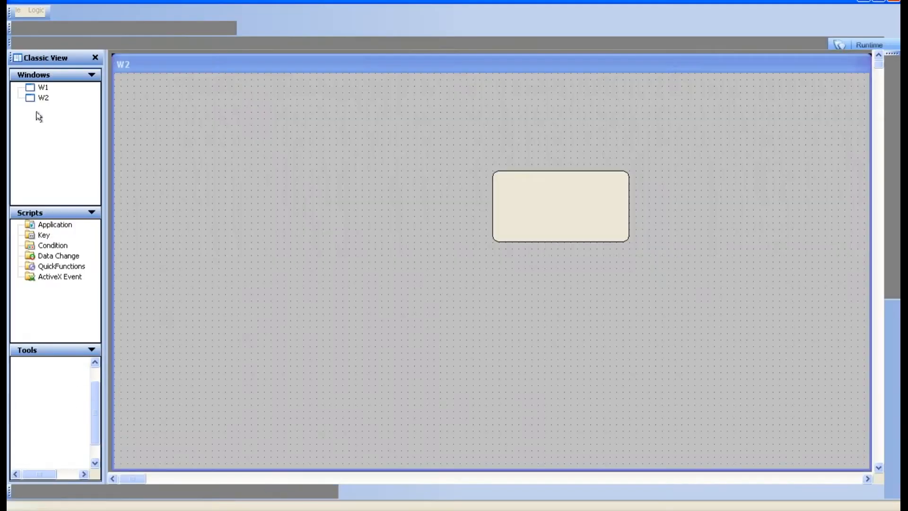
Open window W1 in development, switch to runtime and reposition the W2 window
{"action": "double_click", "coordinate": [43, 87]}
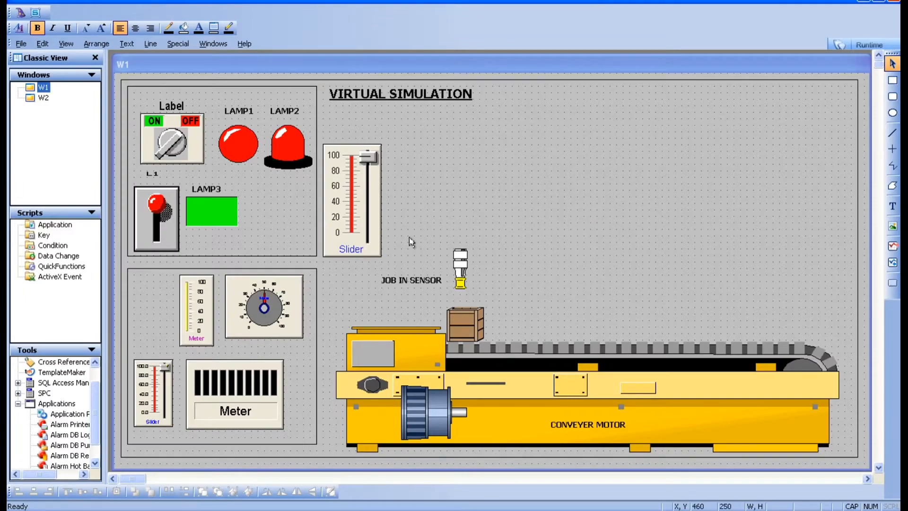
{"action": "left_click", "coordinate": [865, 45]}
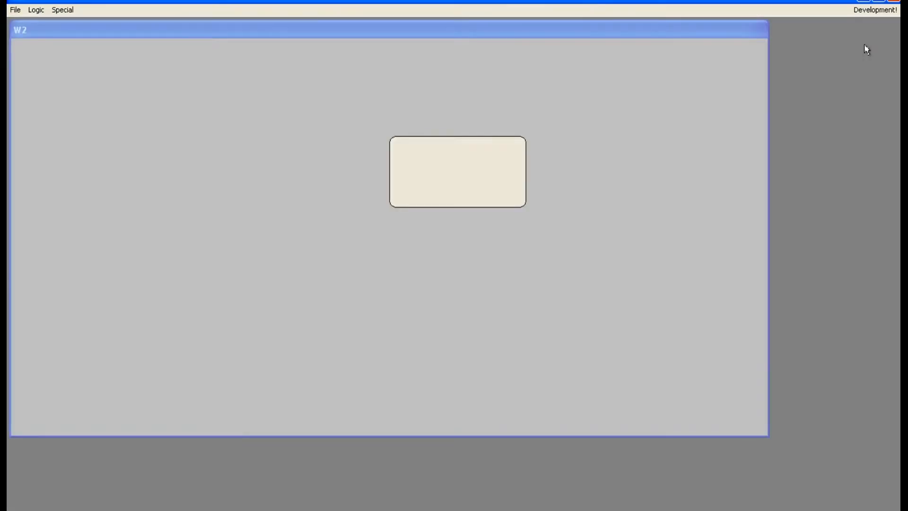
{"action": "left_click_drag", "start_coordinate": [597, 28], "coordinate": [547, 35]}
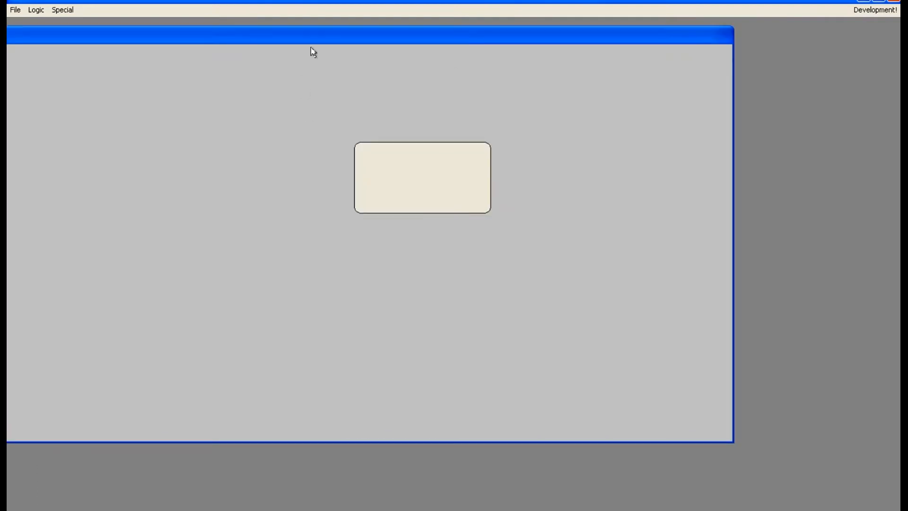
{"action": "left_click_drag", "start_coordinate": [326, 37], "coordinate": [357, 34]}
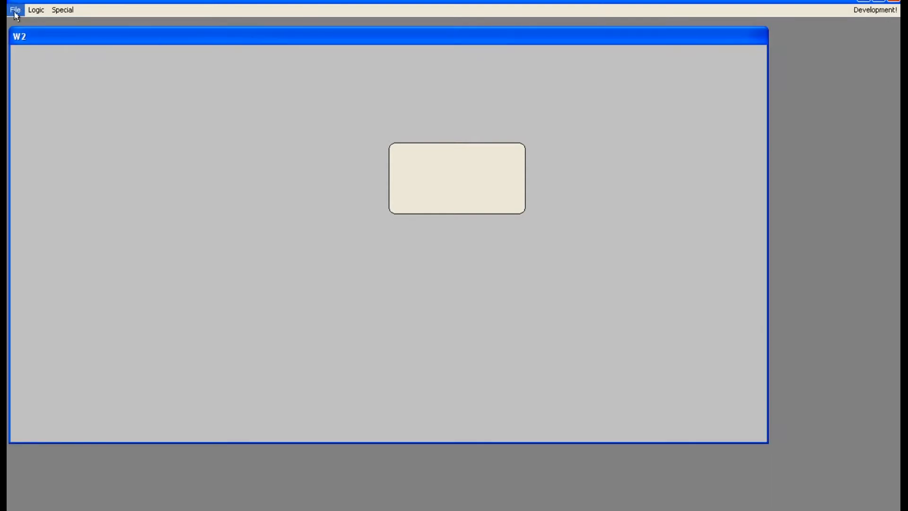
Open window W1 in runtime through the Windows to Show dialog
{"action": "left_click", "coordinate": [15, 10]}
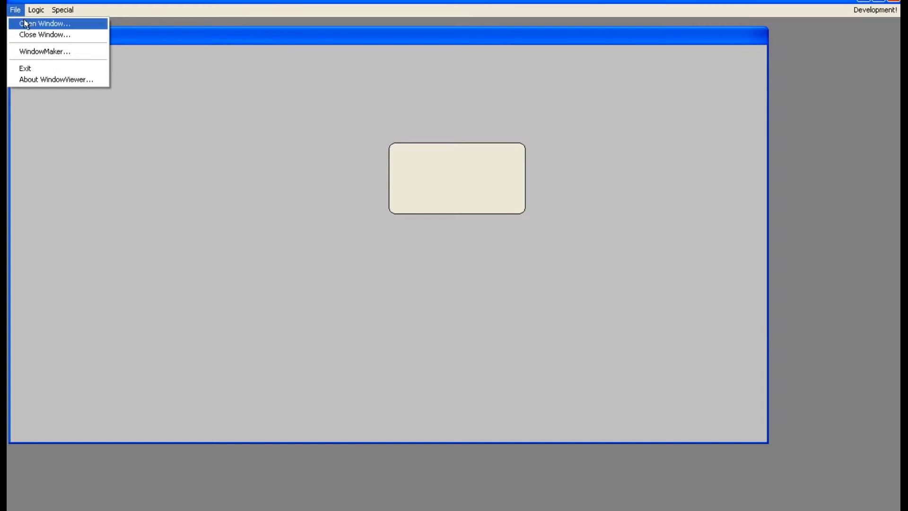
{"action": "left_click", "coordinate": [24, 25]}
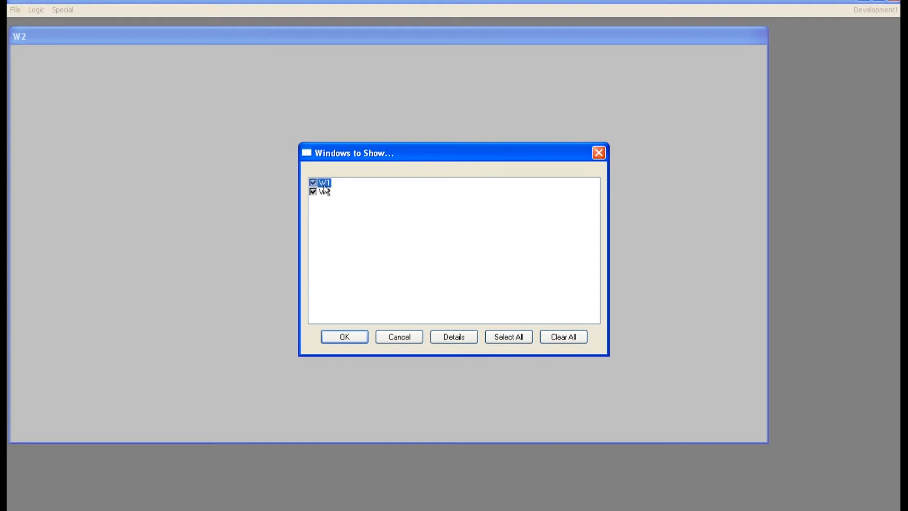
{"action": "left_click", "coordinate": [347, 337]}
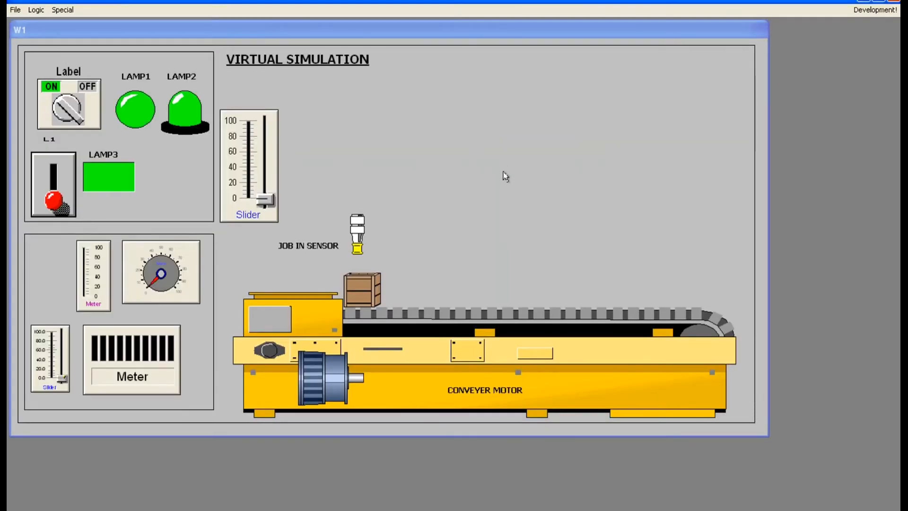
Move the W1 window aside and open window W2 in runtime
{"action": "left_click", "coordinate": [483, 30]}
{"action": "left_click_drag", "start_coordinate": [483, 32], "coordinate": [550, 124]}
{"action": "left_click_drag", "start_coordinate": [410, 41], "coordinate": [410, 52]}
{"action": "left_click_drag", "start_coordinate": [179, 39], "coordinate": [208, 30]}
{"action": "left_click", "coordinate": [15, 10]}
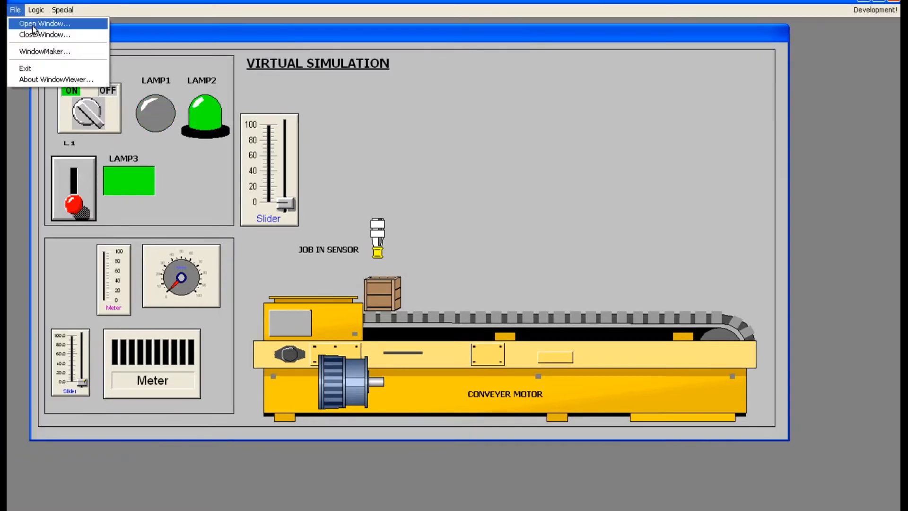
{"action": "left_click", "coordinate": [37, 23]}
{"action": "left_click", "coordinate": [316, 191]}
{"action": "left_click", "coordinate": [344, 337]}
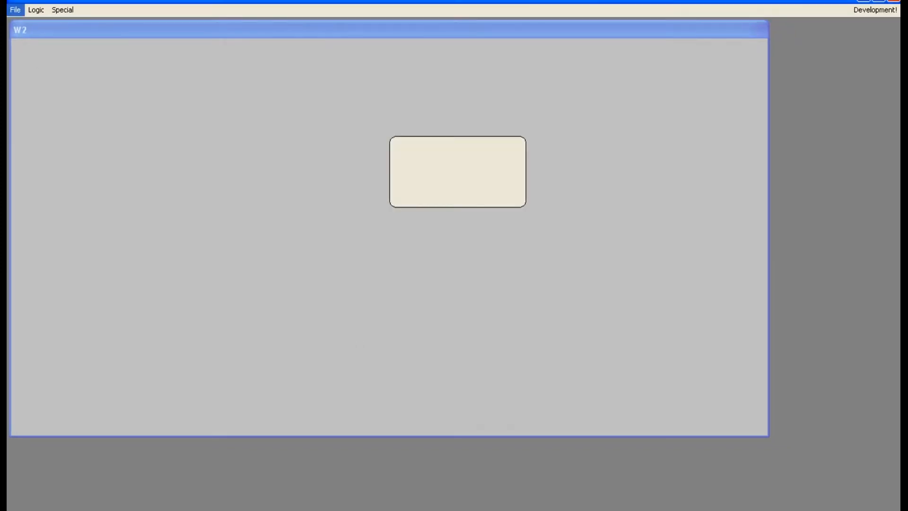
Open both W1 and W2 in runtime using Select All in the Windows to Show dialog
{"action": "left_click", "coordinate": [15, 9]}
{"action": "left_click", "coordinate": [19, 23]}
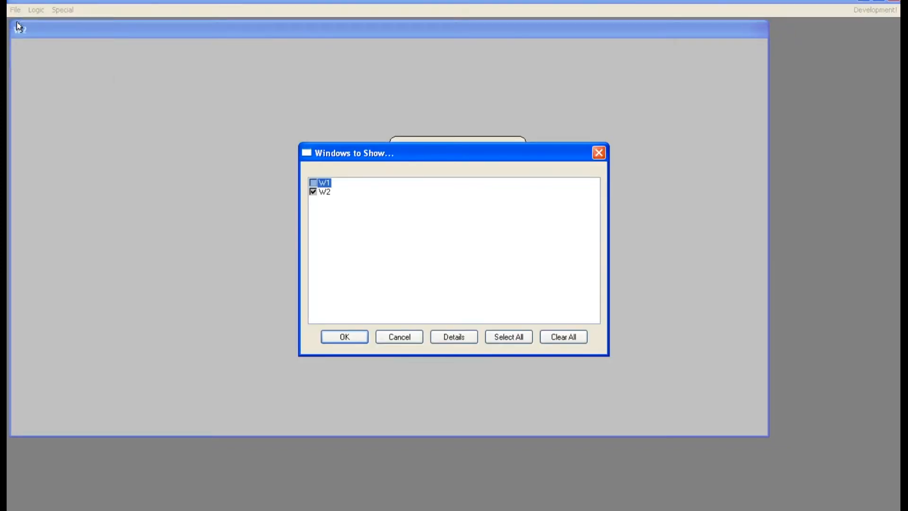
{"action": "left_click", "coordinate": [530, 333]}
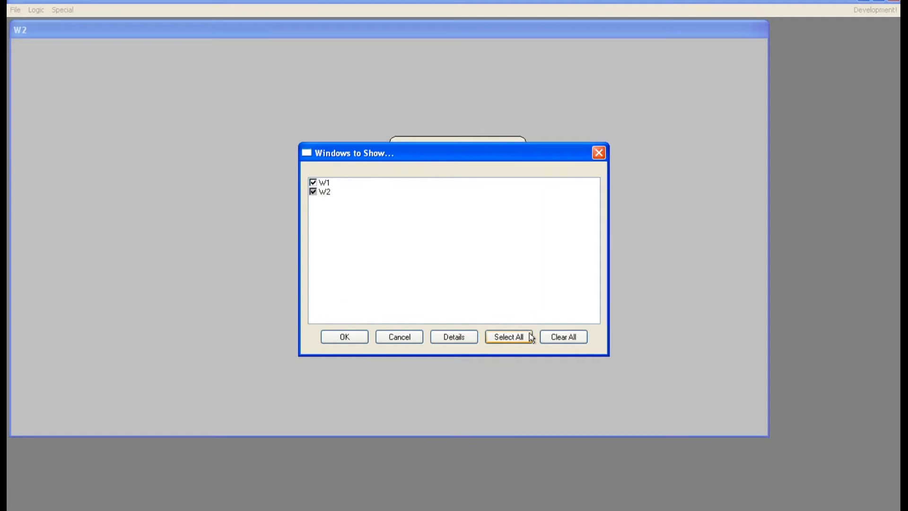
{"action": "left_click", "coordinate": [342, 338]}
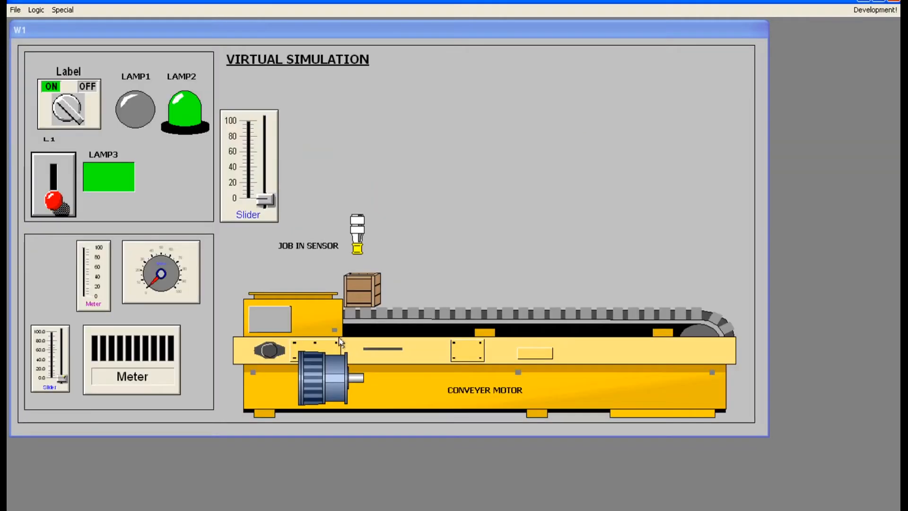
Move the W1 window and reopen W2 through the Windows to Show dialog
{"action": "left_click_drag", "start_coordinate": [493, 31], "coordinate": [575, 86]}
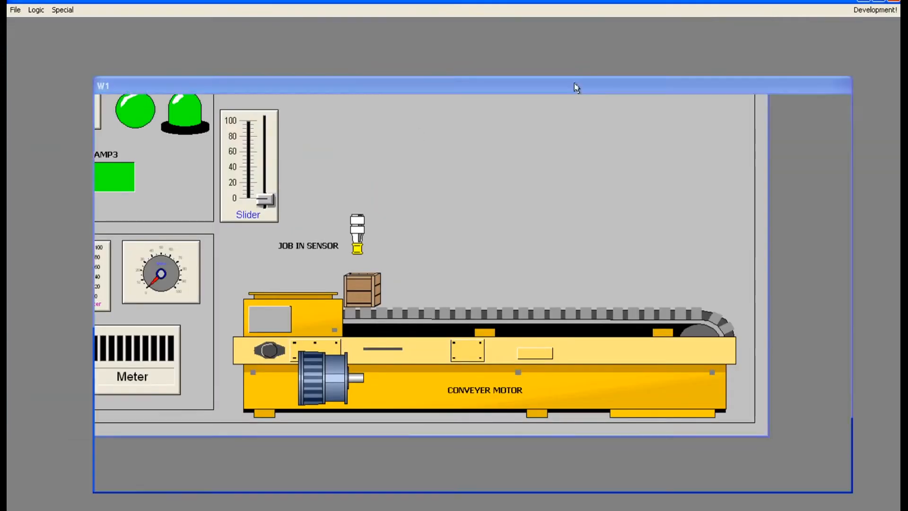
{"action": "left_click_drag", "start_coordinate": [517, 87], "coordinate": [408, 40]}
{"action": "left_click", "coordinate": [16, 10]}
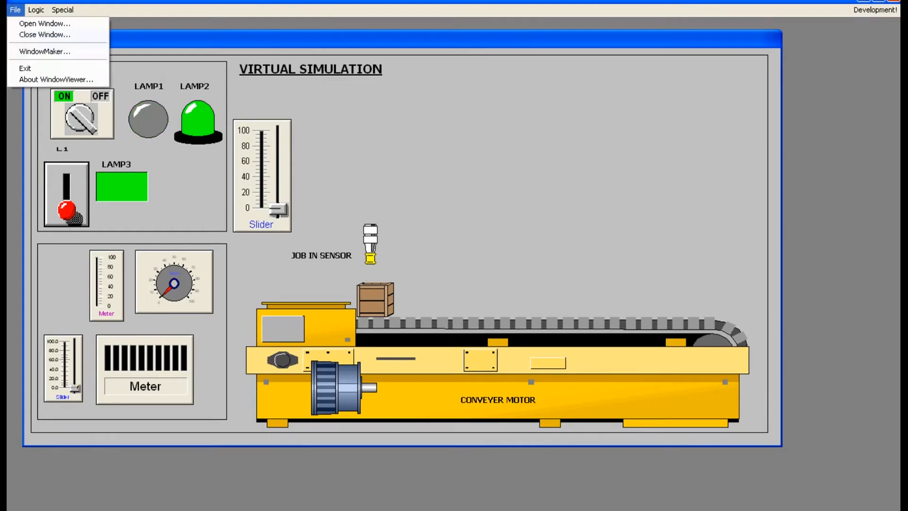
{"action": "left_click", "coordinate": [23, 23]}
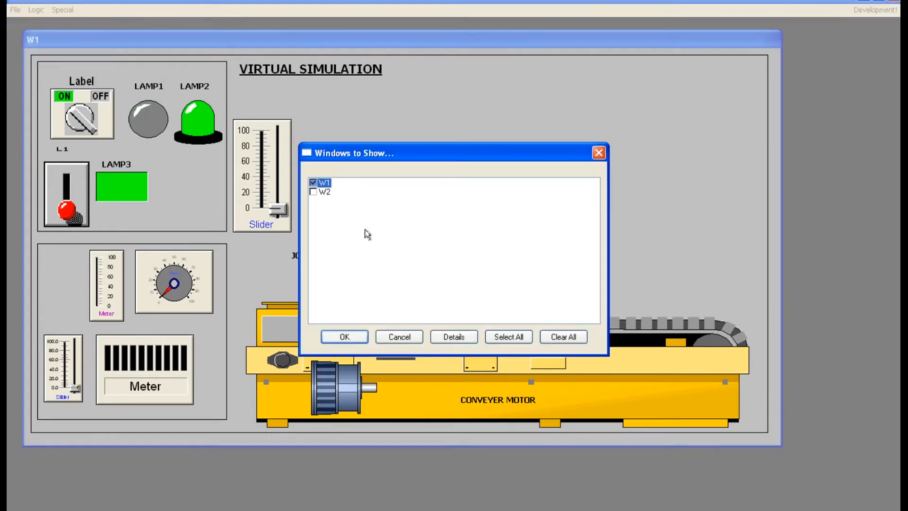
{"action": "left_click", "coordinate": [313, 192]}
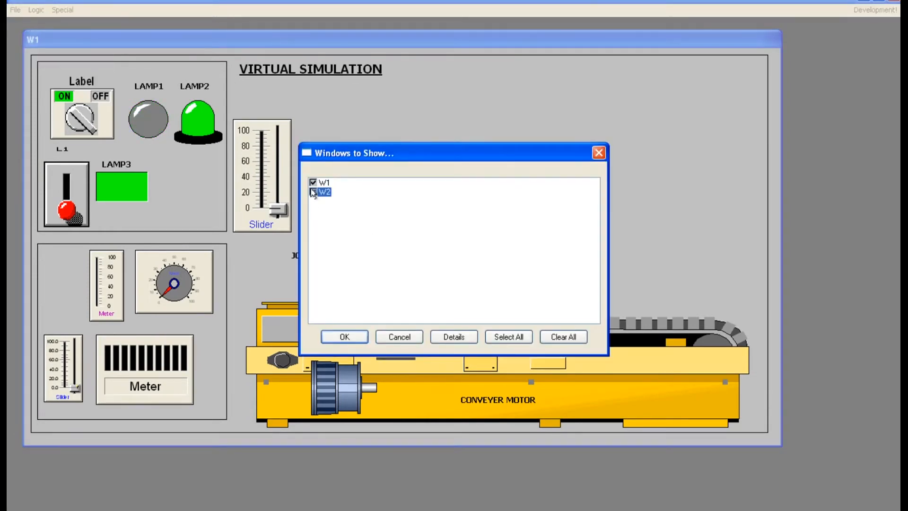
{"action": "left_click", "coordinate": [356, 337]}
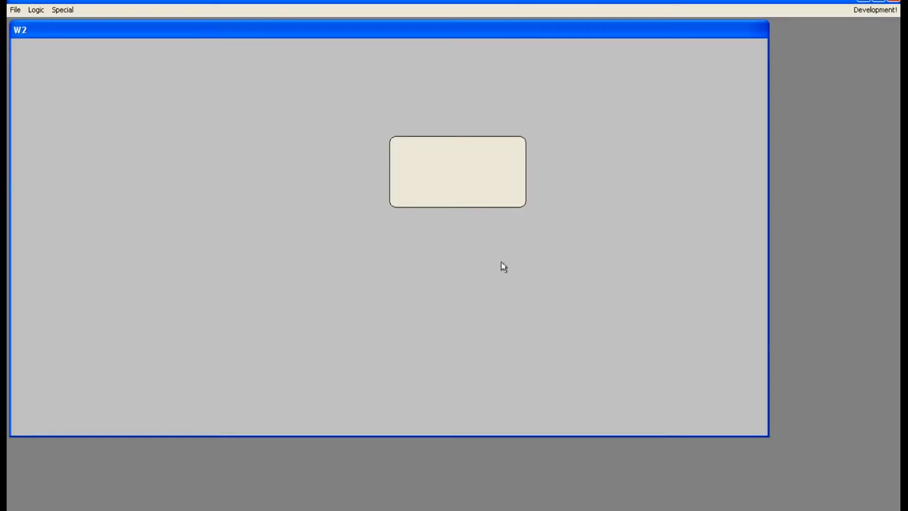
Return from runtime to development mode
{"action": "left_click", "coordinate": [16, 10]}
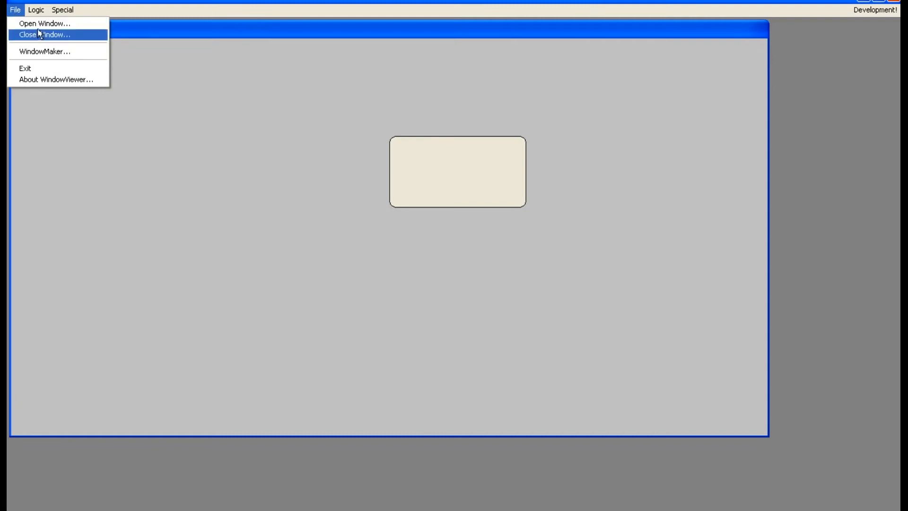
{"action": "left_click", "coordinate": [274, 274]}
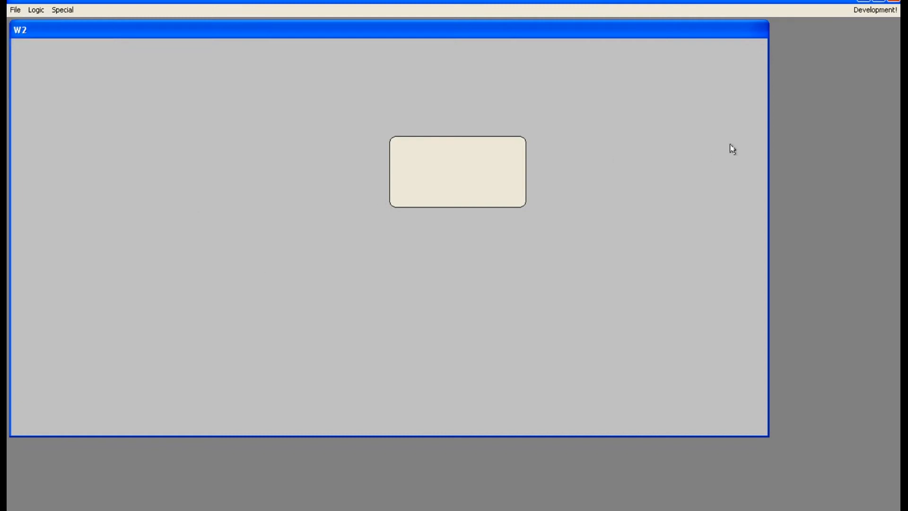
{"action": "left_click", "coordinate": [875, 10]}
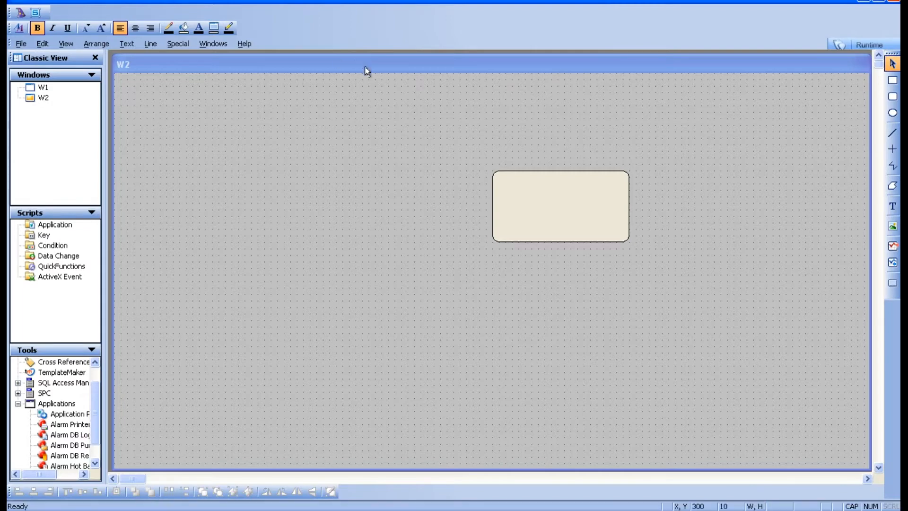
Open window W1, then close window W2 and save its changes
{"action": "mouse_move", "coordinate": [367, 73]}
{"action": "left_mouse_down"}
{"action": "mouse_move", "coordinate": [339, 93]}
{"action": "mouse_move", "coordinate": [377, 75]}
{"action": "left_mouse_up"}
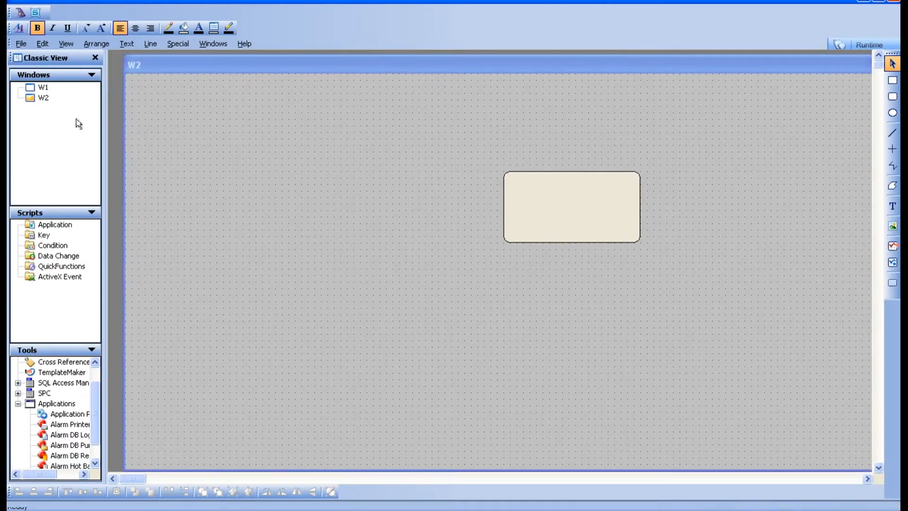
{"action": "right_click", "coordinate": [38, 98]}
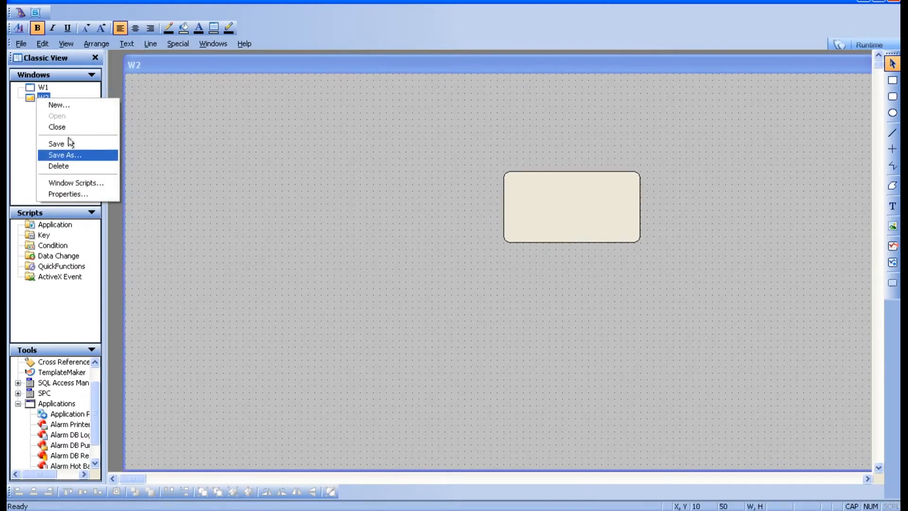
{"action": "left_click", "coordinate": [28, 156]}
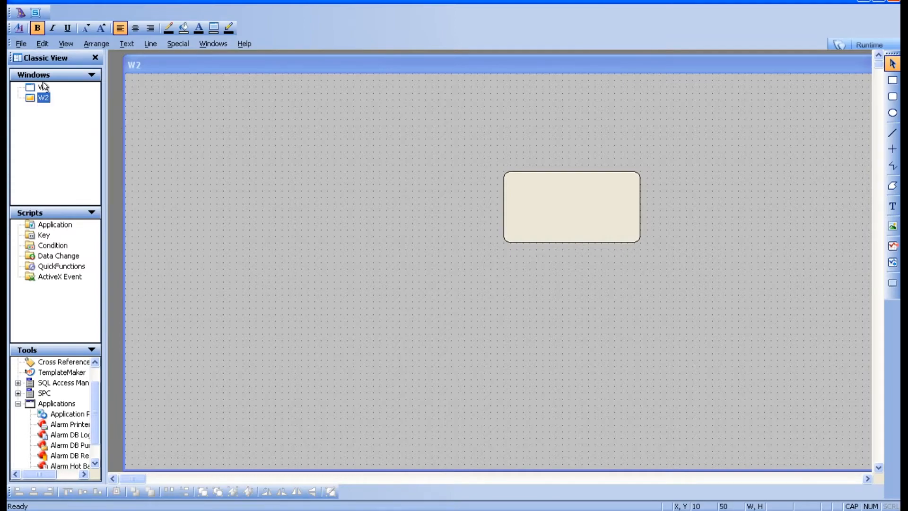
{"action": "double_click", "coordinate": [43, 89]}
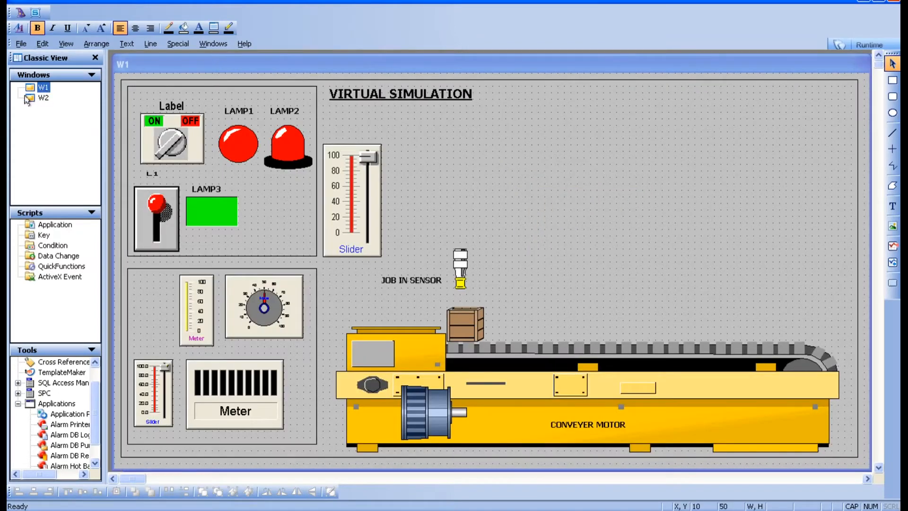
{"action": "right_click", "coordinate": [29, 99]}
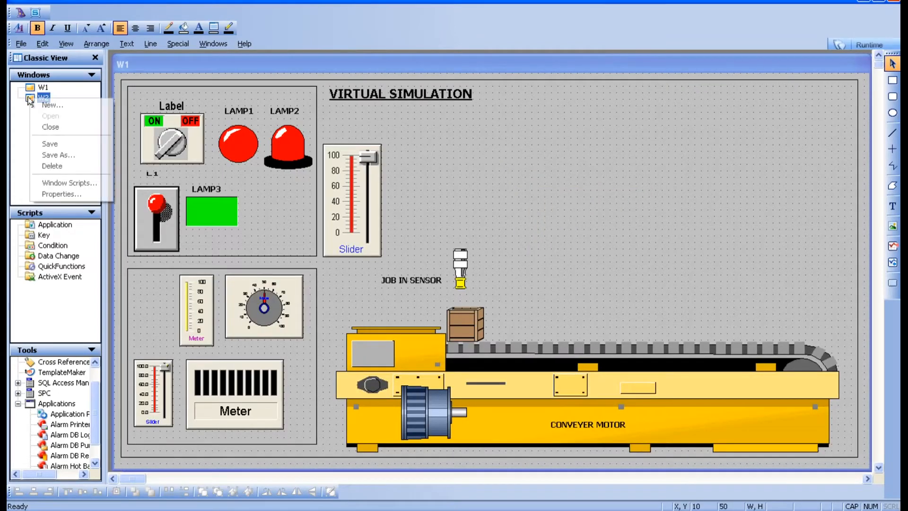
{"action": "left_click", "coordinate": [52, 129]}
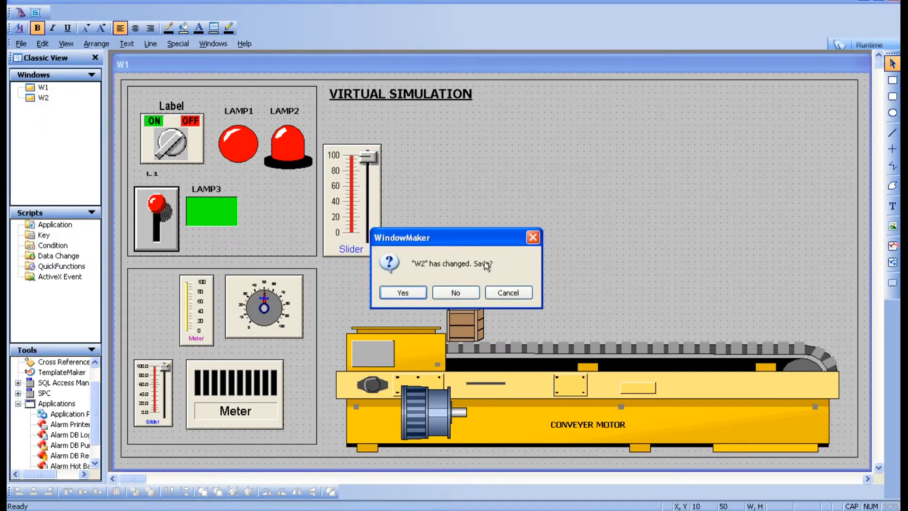
{"action": "left_click", "coordinate": [403, 293]}
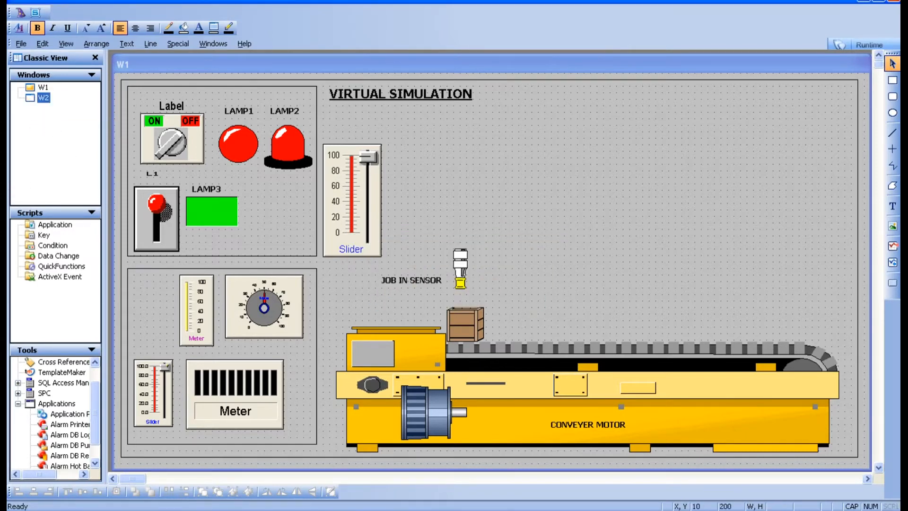
Switch to runtime and back to development
{"action": "left_click", "coordinate": [870, 44]}
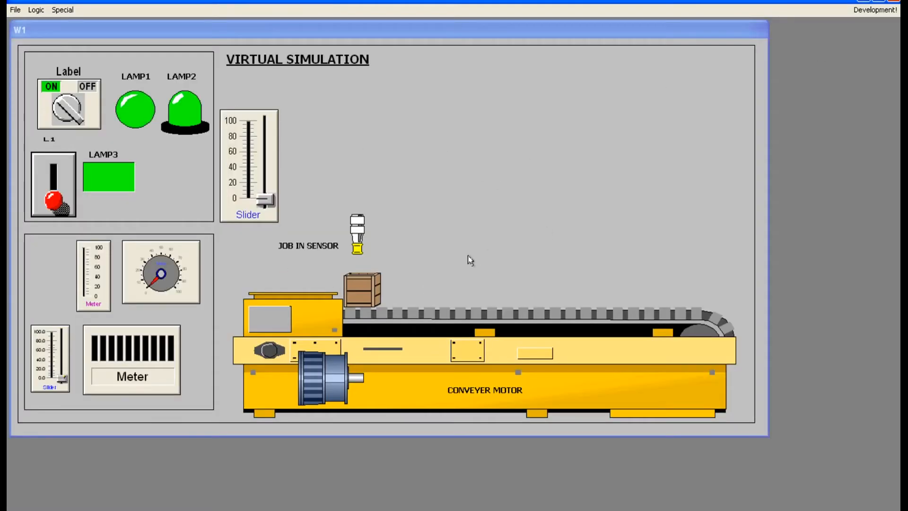
{"action": "left_click", "coordinate": [876, 10]}
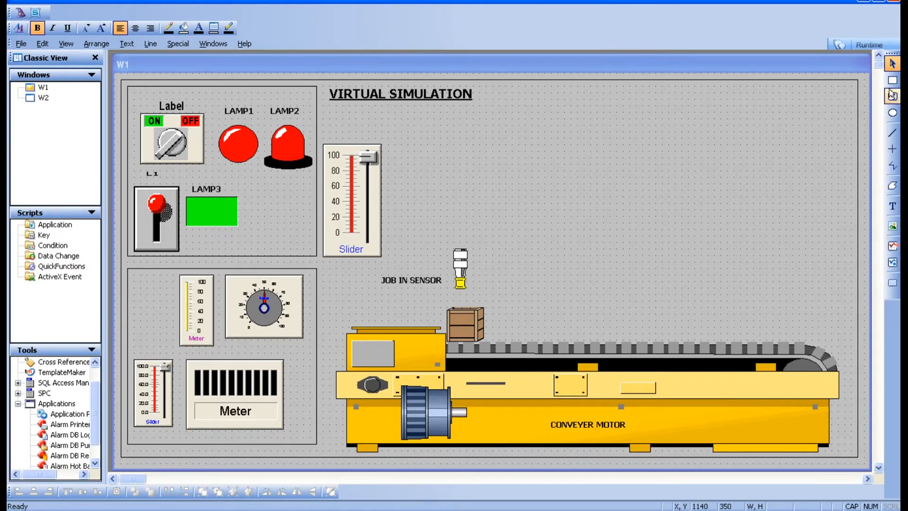
Draw a button in W1's top-right corner and give it a Show Window link that opens W2
{"action": "left_click", "coordinate": [892, 284]}
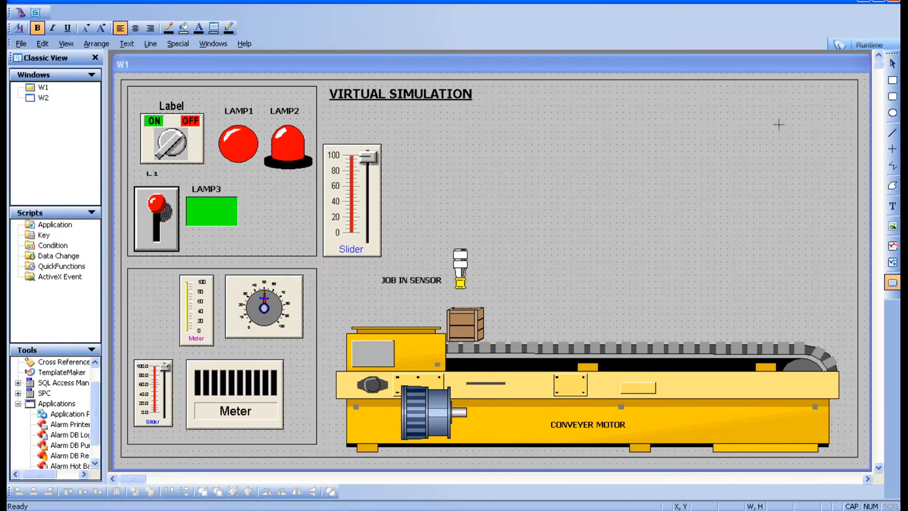
{"action": "left_click_drag", "start_coordinate": [774, 93], "coordinate": [845, 112]}
{"action": "left_click", "coordinate": [816, 151]}
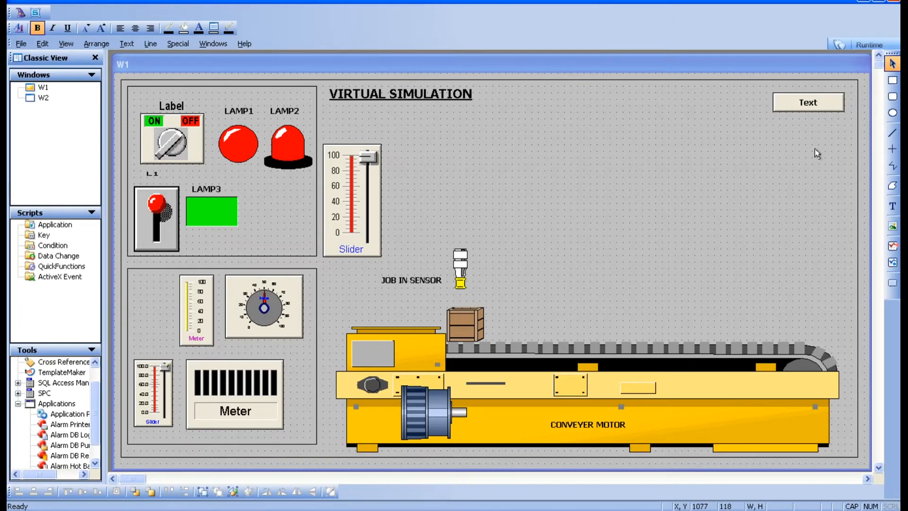
{"action": "double_click", "coordinate": [810, 107]}
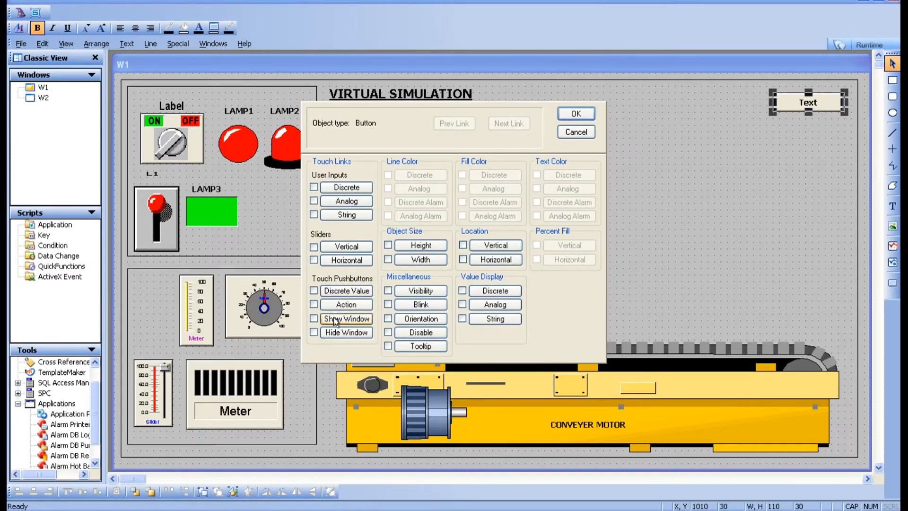
{"action": "left_click", "coordinate": [349, 322]}
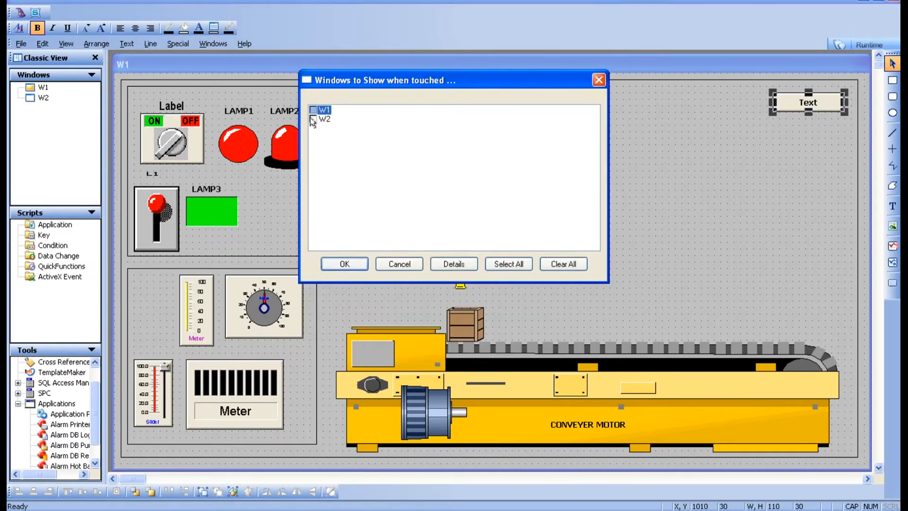
{"action": "left_click", "coordinate": [312, 119]}
{"action": "left_click", "coordinate": [345, 263]}
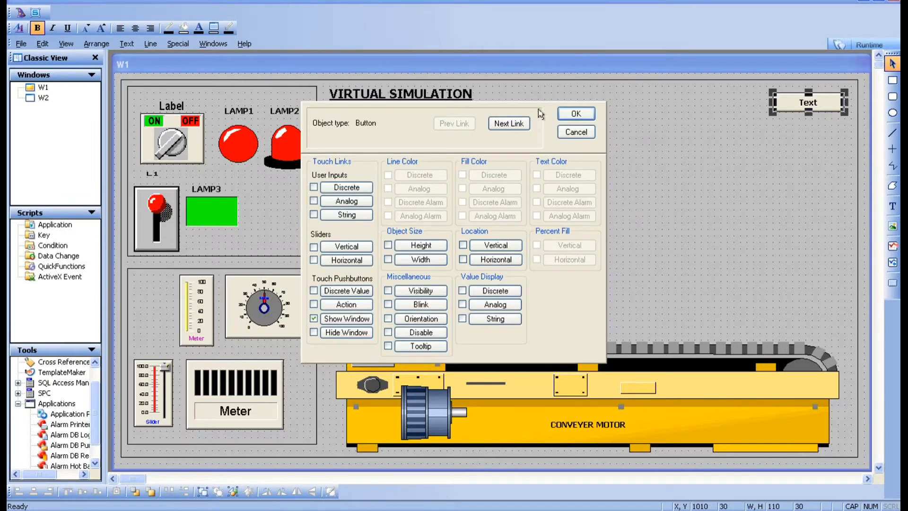
{"action": "left_click", "coordinate": [569, 117]}
Test the new button in runtime, then return to development
{"action": "left_click", "coordinate": [875, 45]}
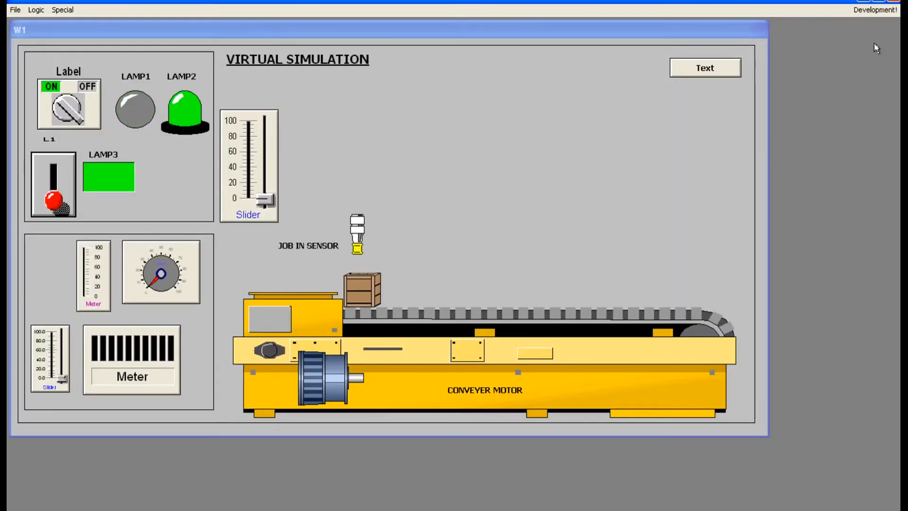
{"action": "left_click", "coordinate": [718, 70]}
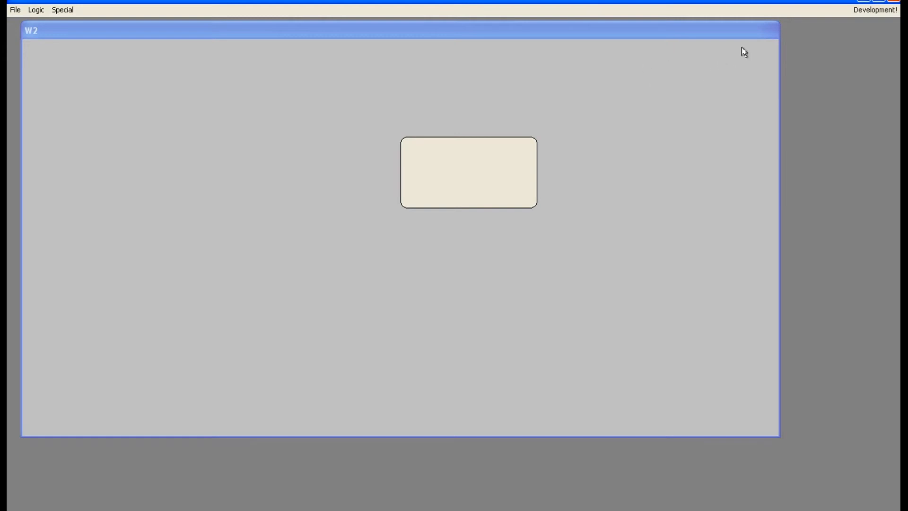
{"action": "left_click", "coordinate": [884, 10]}
Open window W2 for editing
{"action": "left_click", "coordinate": [42, 88]}
{"action": "double_click", "coordinate": [42, 88]}
{"action": "left_click", "coordinate": [38, 97]}
{"action": "right_click", "coordinate": [38, 98]}
{"action": "left_click", "coordinate": [55, 126]}
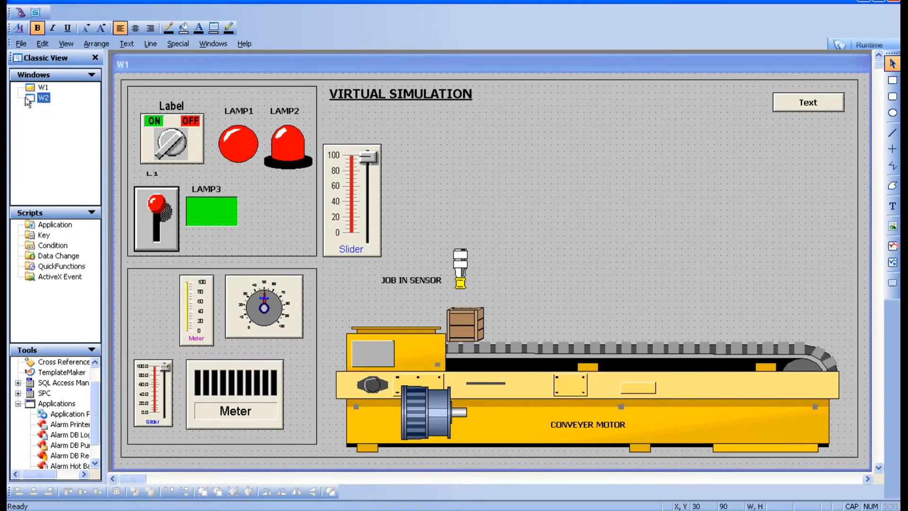
{"action": "double_click", "coordinate": [27, 99]}
Draw a button in W2's top-right corner and give it a Show Window link that opens W1 only
{"action": "left_click", "coordinate": [892, 286]}
{"action": "left_click_drag", "start_coordinate": [775, 98], "coordinate": [830, 87]}
{"action": "double_click", "coordinate": [830, 88]}
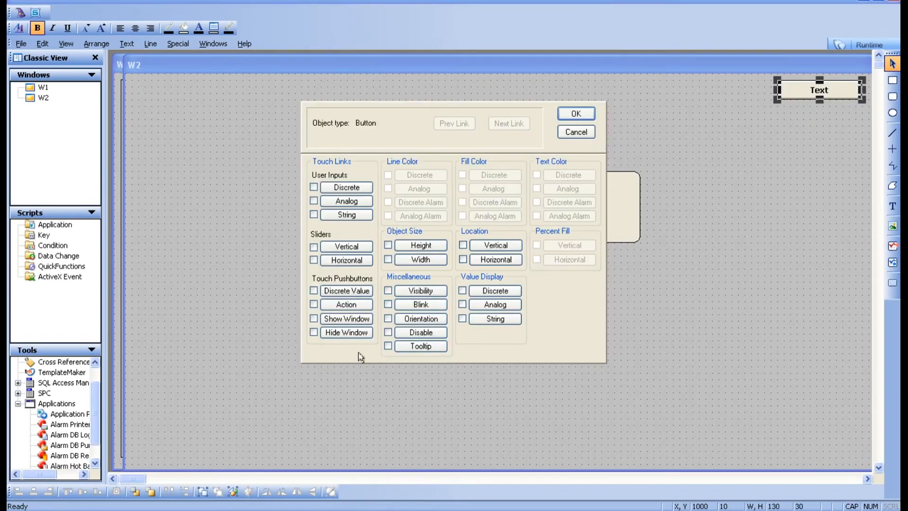
{"action": "left_click", "coordinate": [346, 319]}
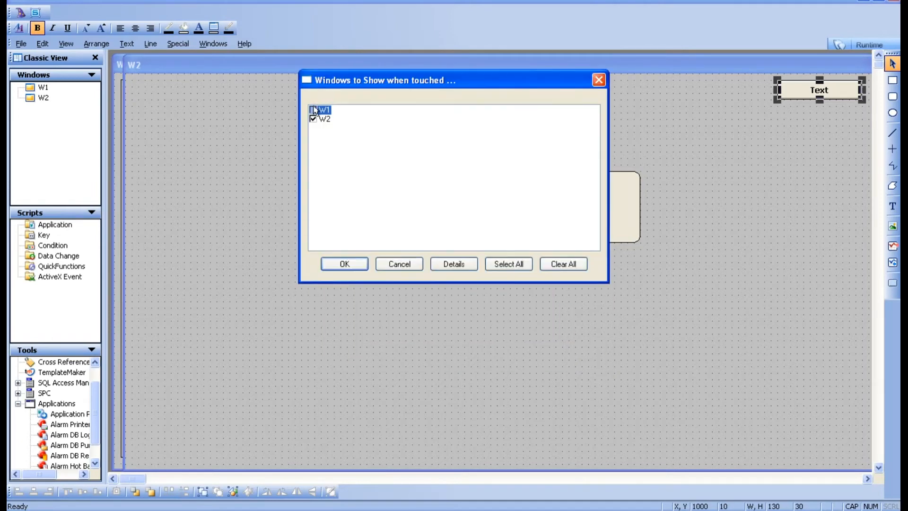
{"action": "left_click", "coordinate": [314, 119]}
{"action": "left_click", "coordinate": [320, 111]}
{"action": "left_click", "coordinate": [345, 263]}
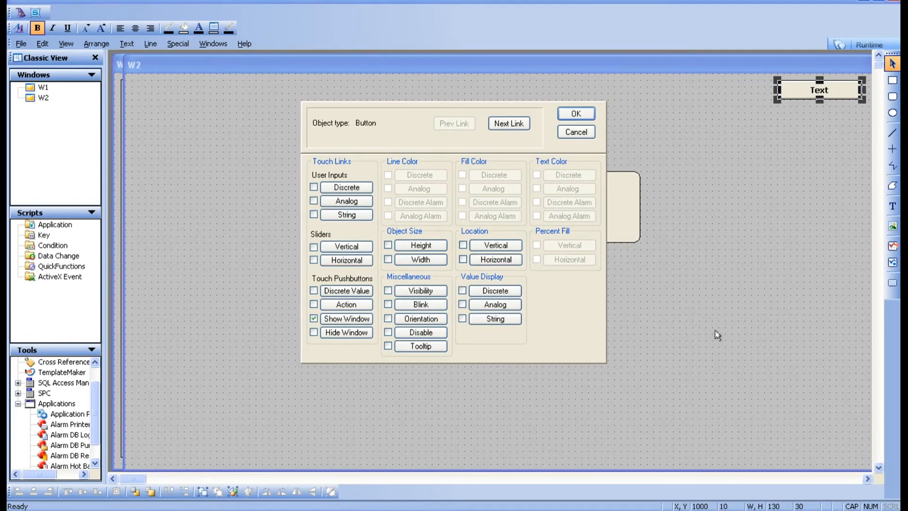
{"action": "left_click", "coordinate": [572, 115]}
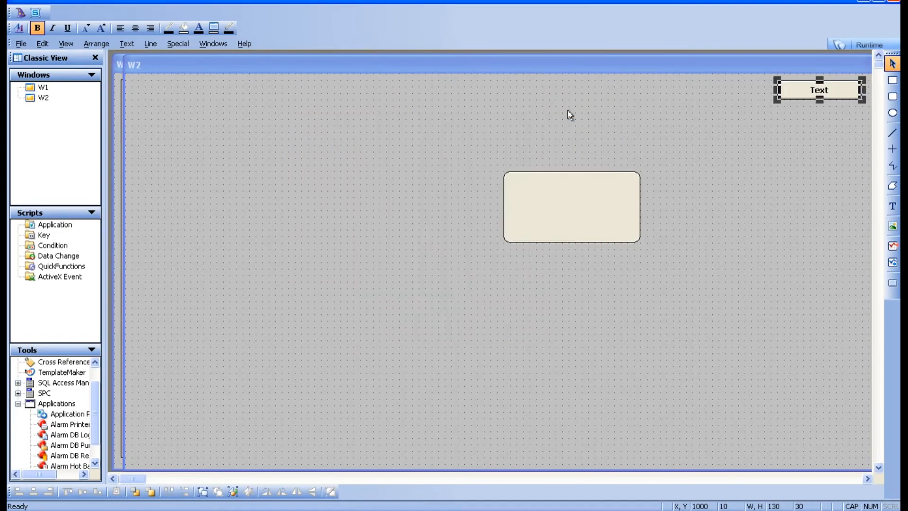
Close window W2, saving its changes
{"action": "right_click", "coordinate": [42, 97]}
{"action": "left_click", "coordinate": [61, 124]}
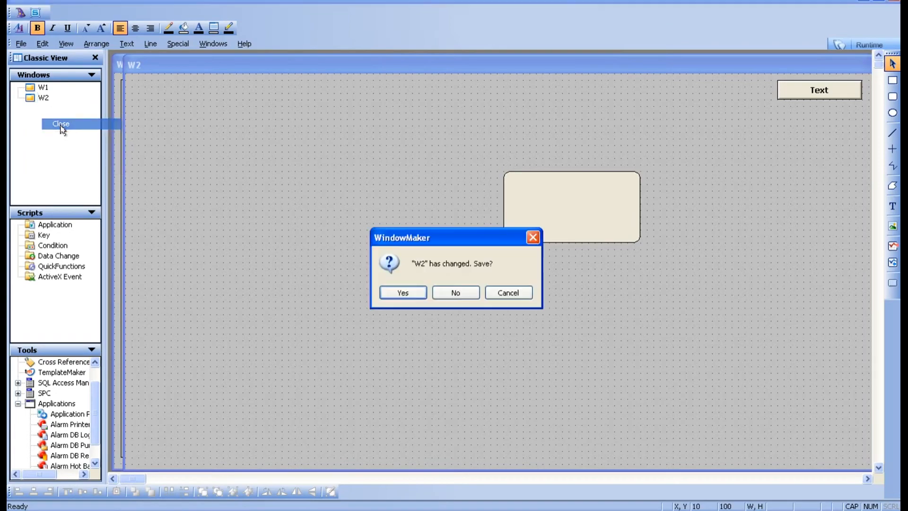
{"action": "left_click", "coordinate": [403, 294]}
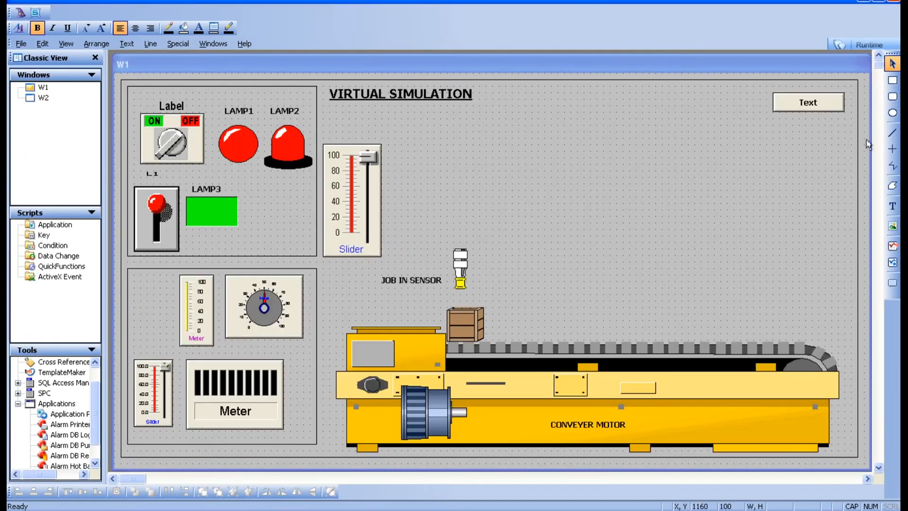
Test switching between W1 and W2 with the buttons in runtime, then return to development
{"action": "left_click", "coordinate": [849, 44]}
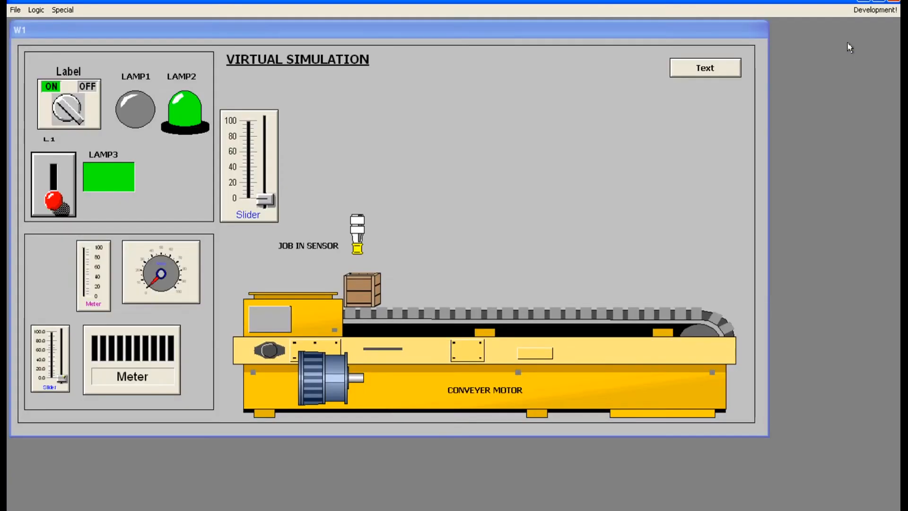
{"action": "left_click", "coordinate": [705, 68]}
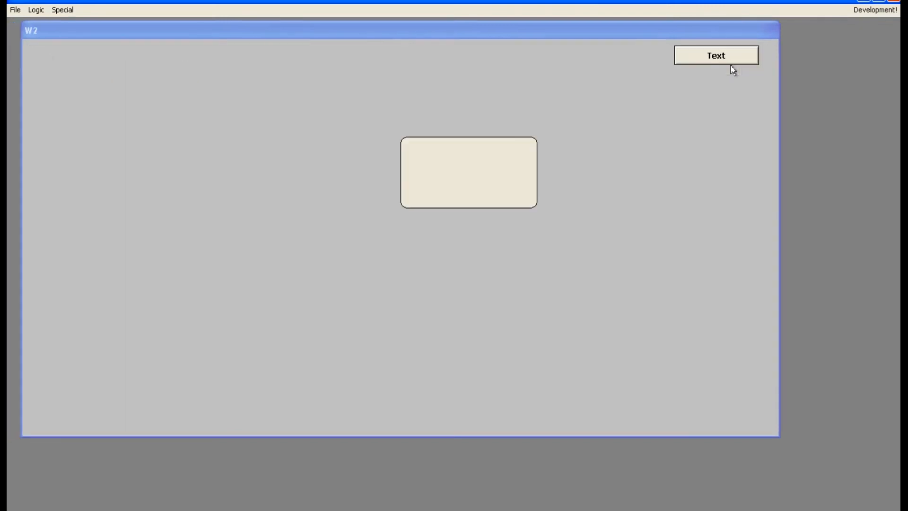
{"action": "left_click", "coordinate": [733, 57]}
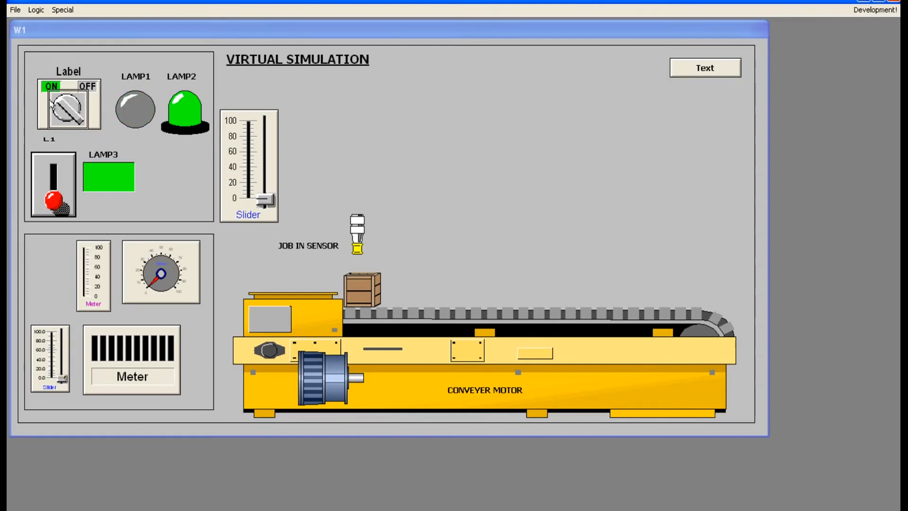
{"action": "left_click", "coordinate": [65, 113]}
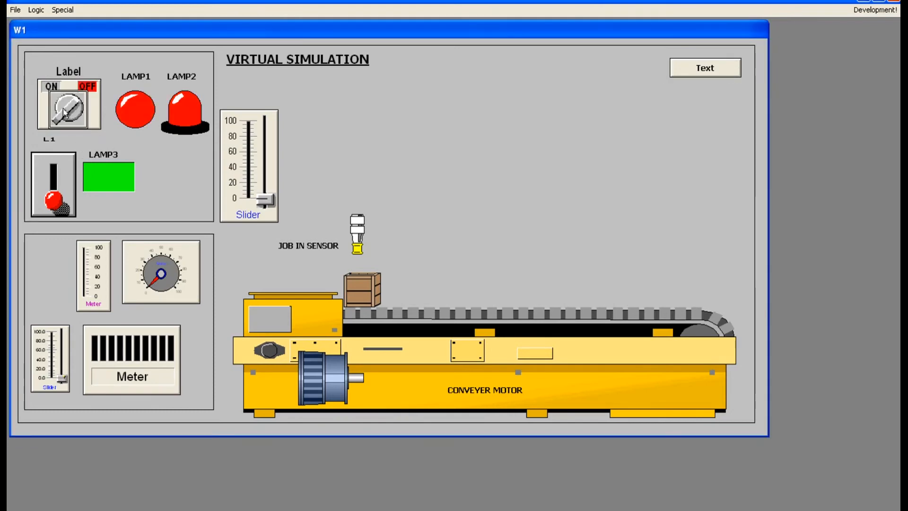
{"action": "left_click", "coordinate": [712, 66]}
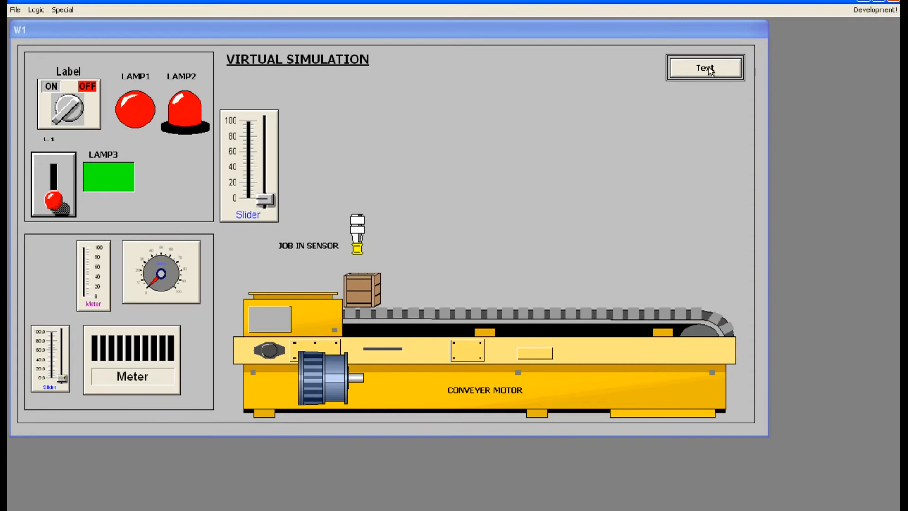
{"action": "left_click", "coordinate": [873, 9]}
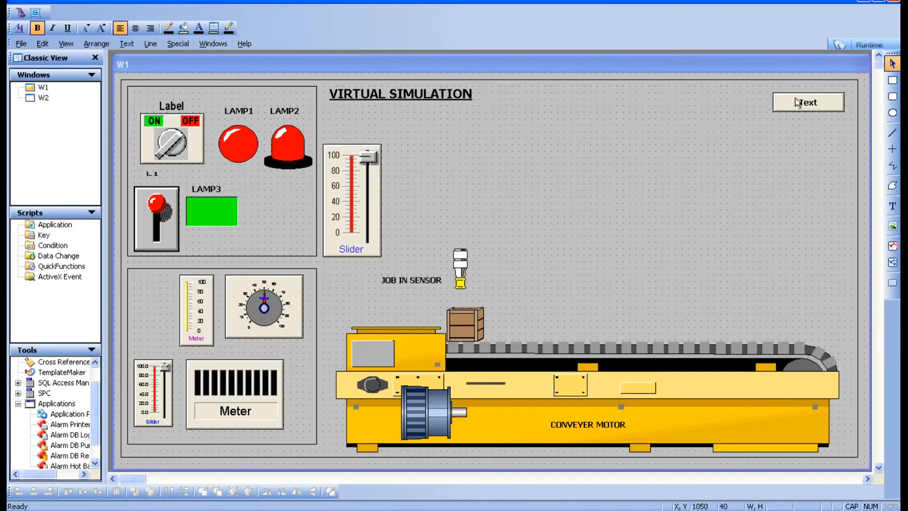
Relabel W1's button as W2 using Substitute Strings
{"action": "left_click", "coordinate": [798, 103]}
{"action": "right_click", "coordinate": [799, 103]}
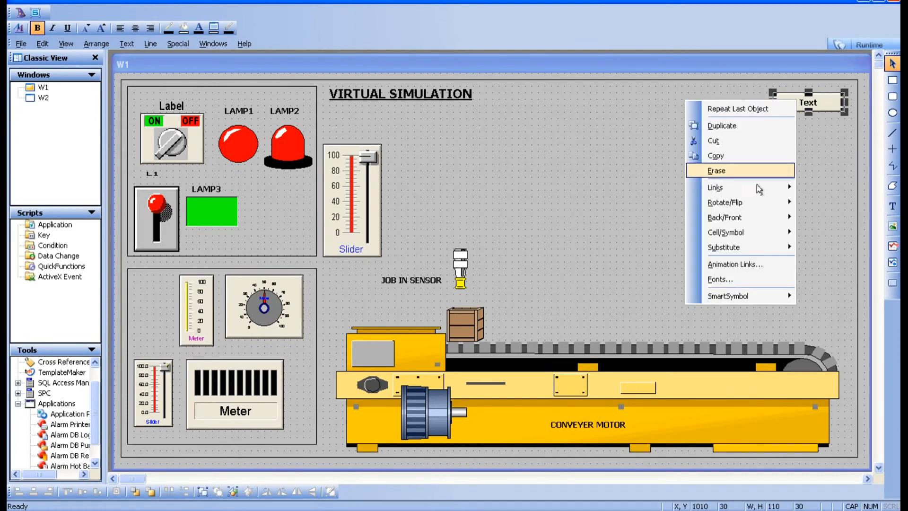
{"action": "mouse_move", "coordinate": [736, 251]}
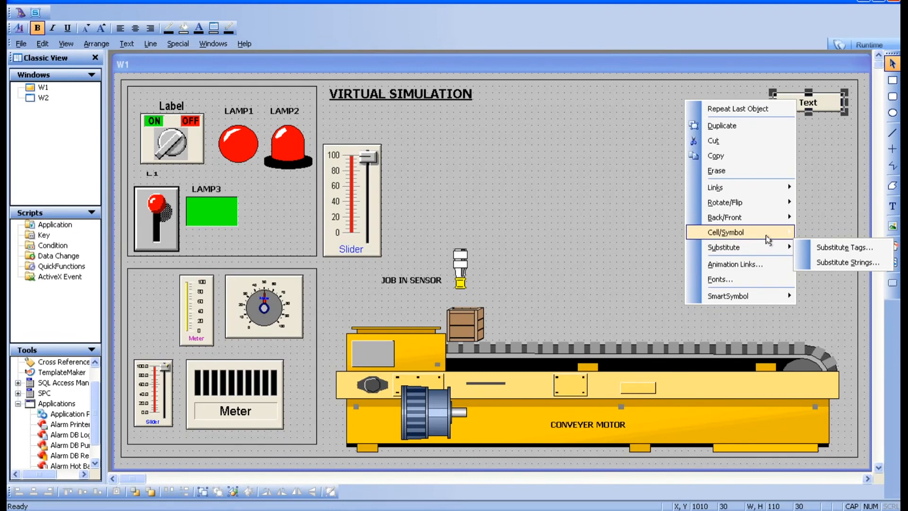
{"action": "left_click", "coordinate": [823, 263]}
{"action": "left_click", "coordinate": [518, 268]}
{"action": "double_click", "coordinate": [518, 268]}
{"action": "key", "text": "BackSpace"}
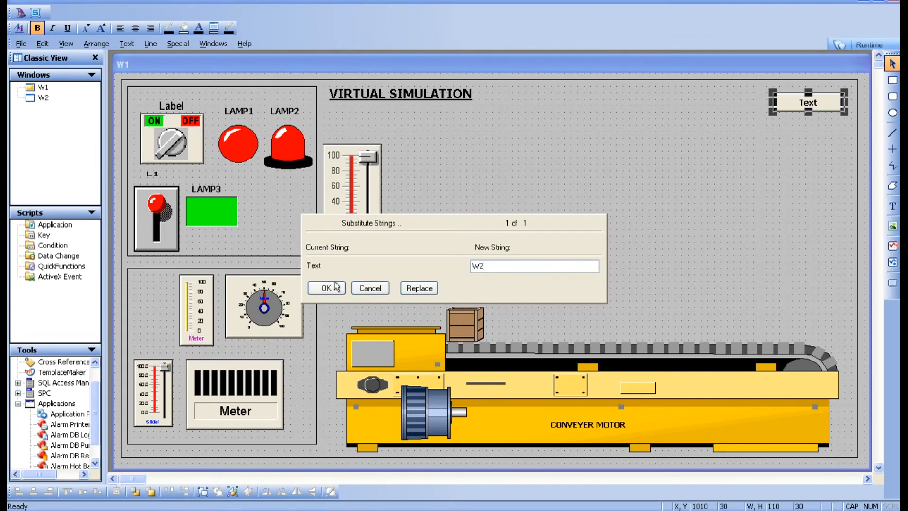
{"action": "left_click", "coordinate": [409, 290]}
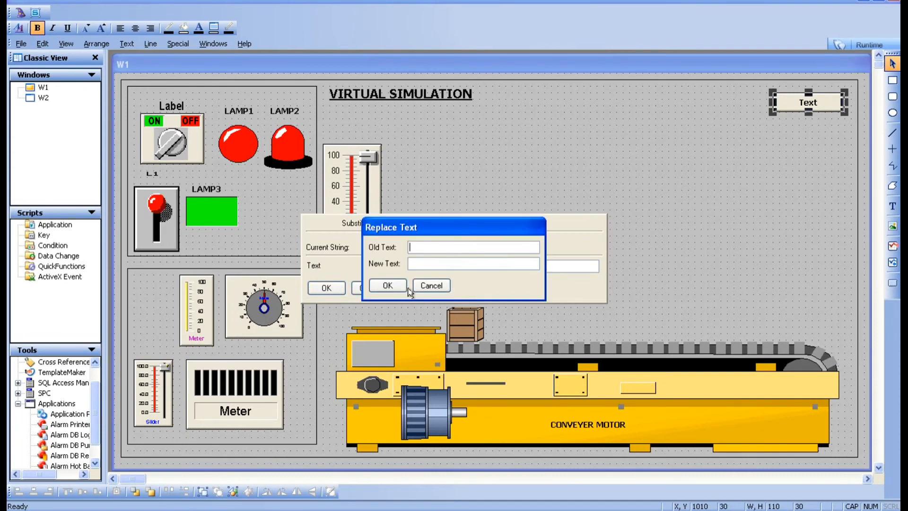
{"action": "left_click", "coordinate": [430, 287]}
{"action": "type", "text": "W2"}
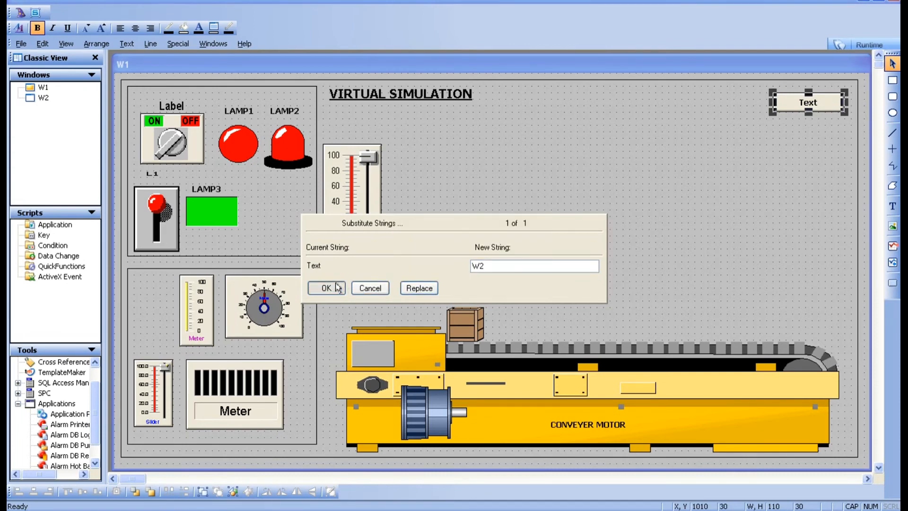
{"action": "left_click", "coordinate": [329, 288]}
{"action": "left_click", "coordinate": [772, 113]}
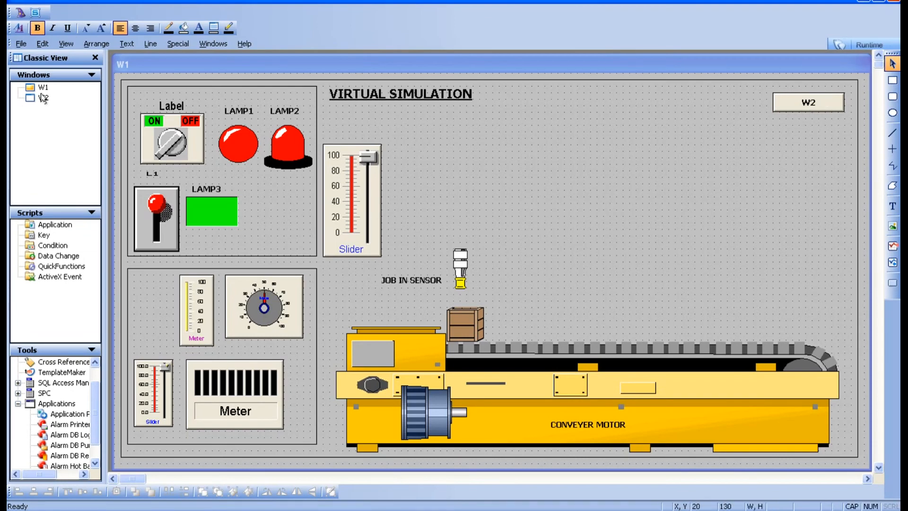
Open window W2 and relabel its button as W1 using Substitute Strings
{"action": "double_click", "coordinate": [43, 99]}
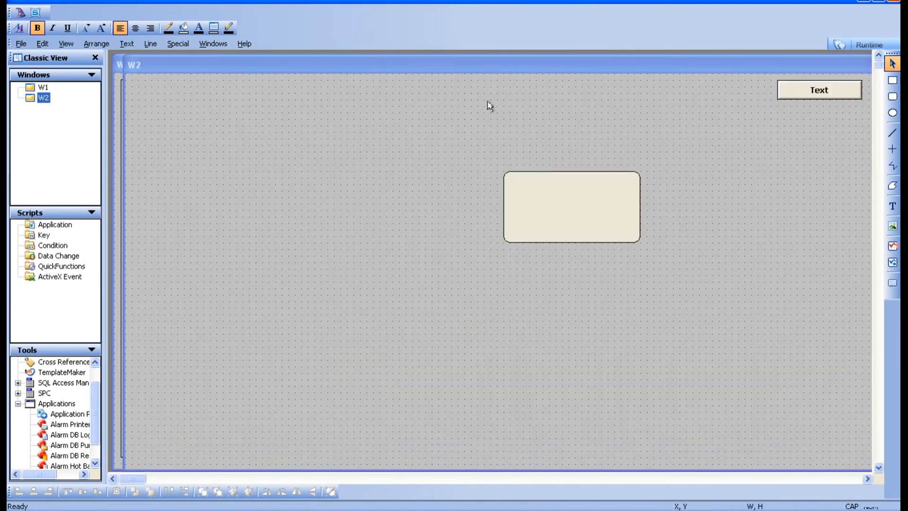
{"action": "left_click", "coordinate": [803, 95]}
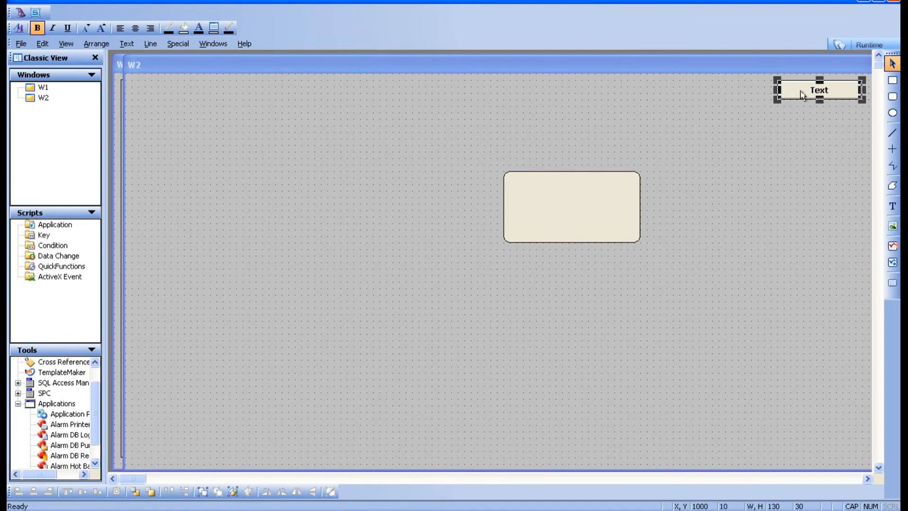
{"action": "right_click", "coordinate": [803, 94]}
{"action": "mouse_move", "coordinate": [783, 240]}
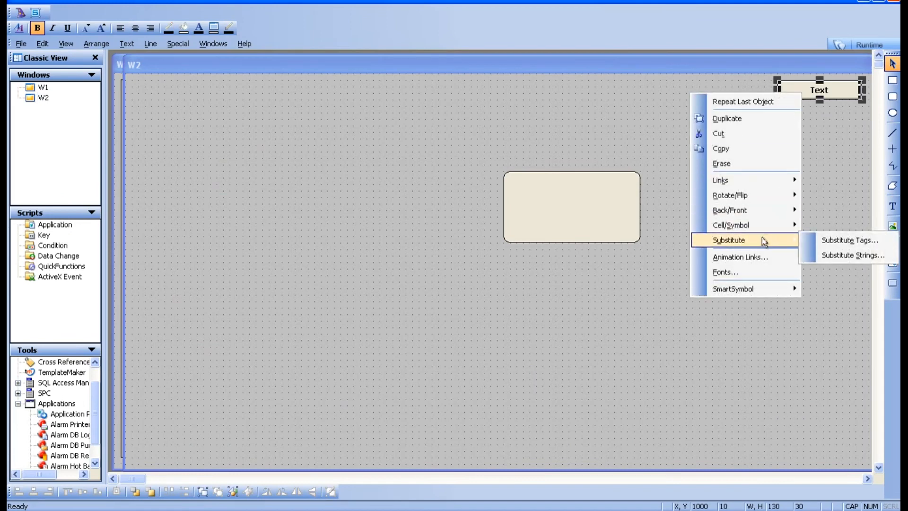
{"action": "left_click", "coordinate": [858, 260]}
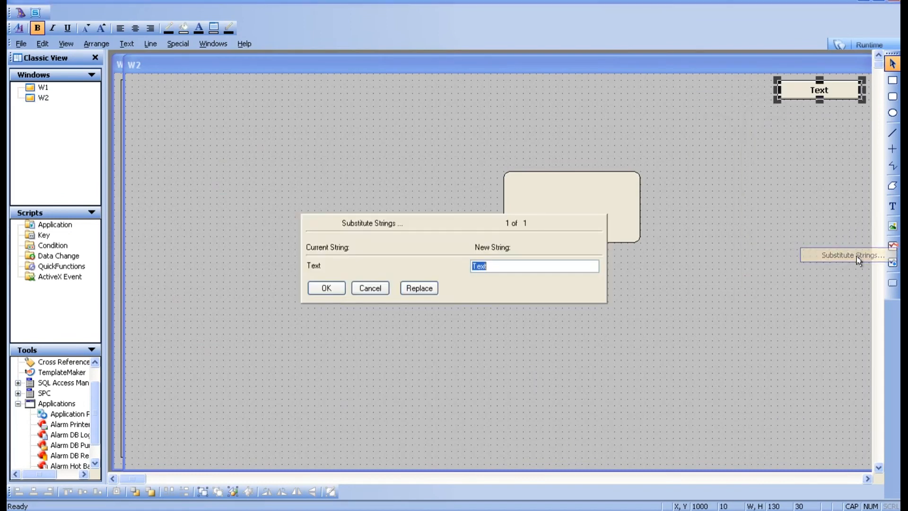
{"action": "type", "text": "W1"}
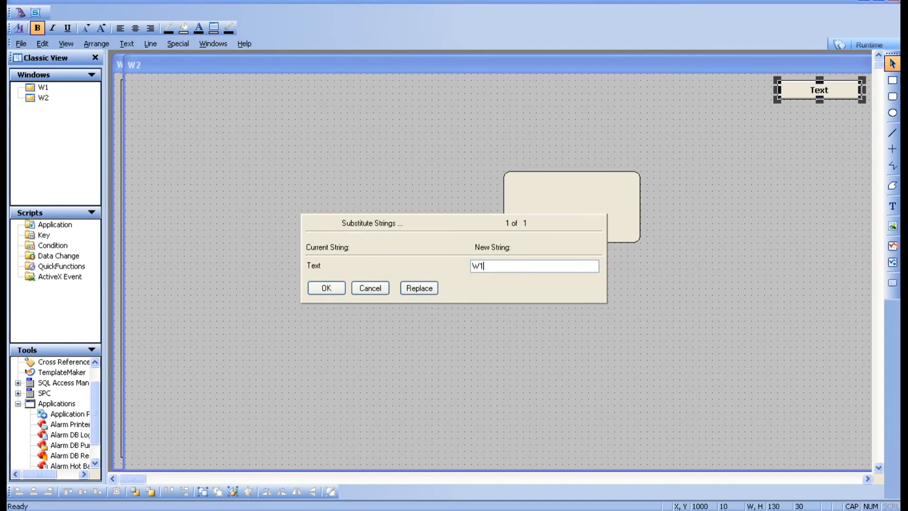
{"action": "left_click", "coordinate": [326, 289]}
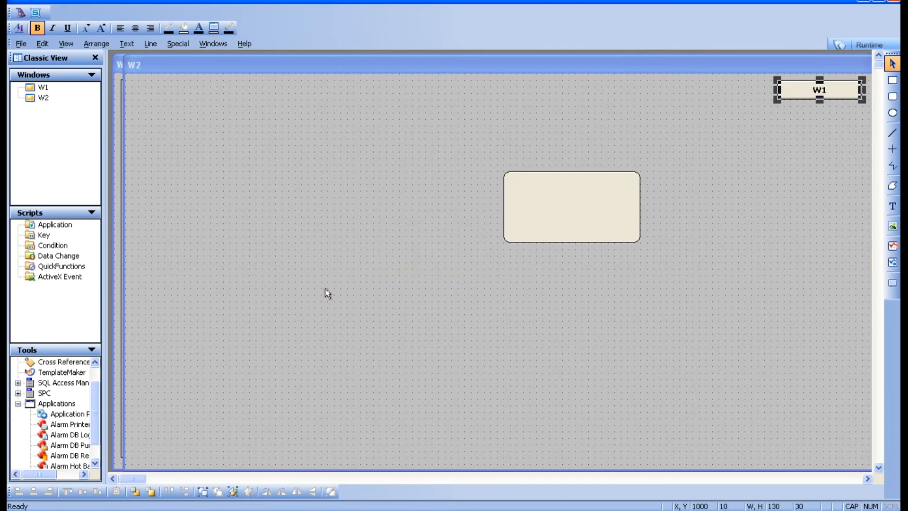
Deselect the button, then save and close window W2
{"action": "left_click", "coordinate": [700, 202]}
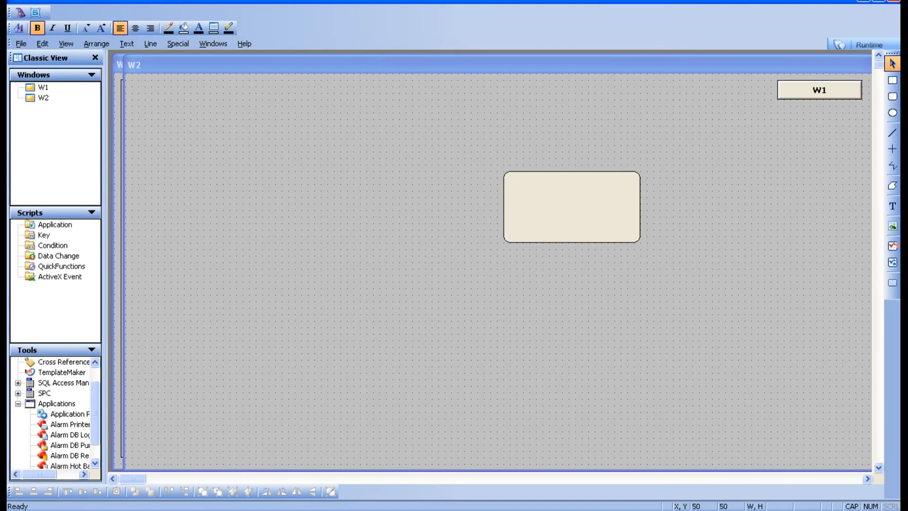
{"action": "right_click", "coordinate": [44, 101]}
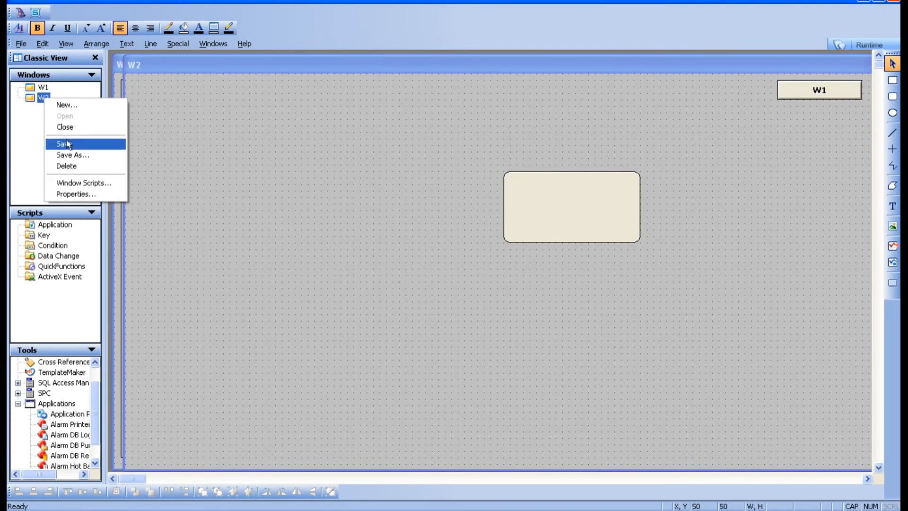
{"action": "left_click", "coordinate": [65, 142]}
{"action": "right_click", "coordinate": [32, 97]}
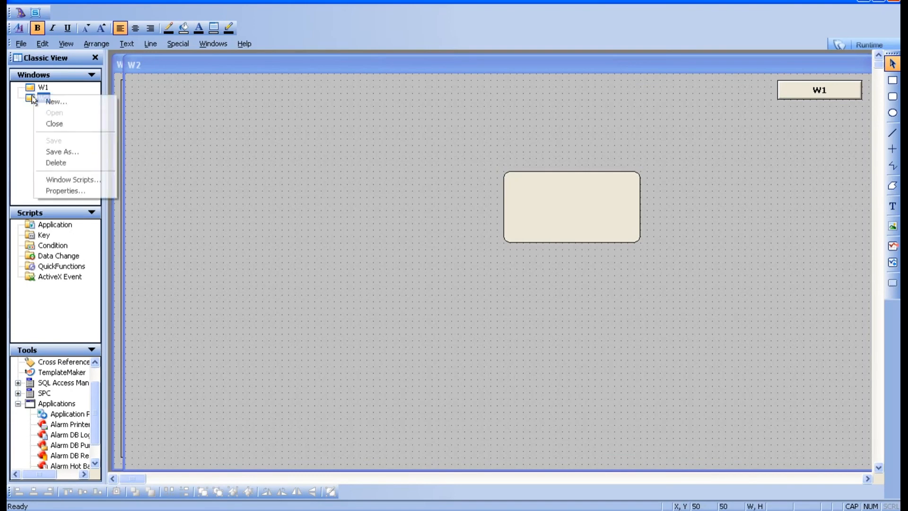
{"action": "left_click", "coordinate": [65, 124]}
Switch to runtime, toggle between W1 and W2 using their buttons, and go back to development
{"action": "left_click", "coordinate": [865, 44]}
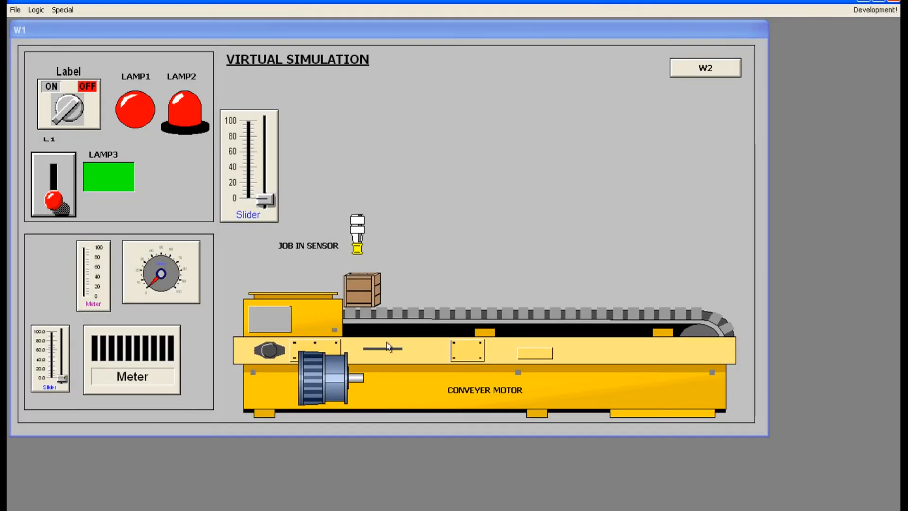
{"action": "left_click", "coordinate": [707, 69]}
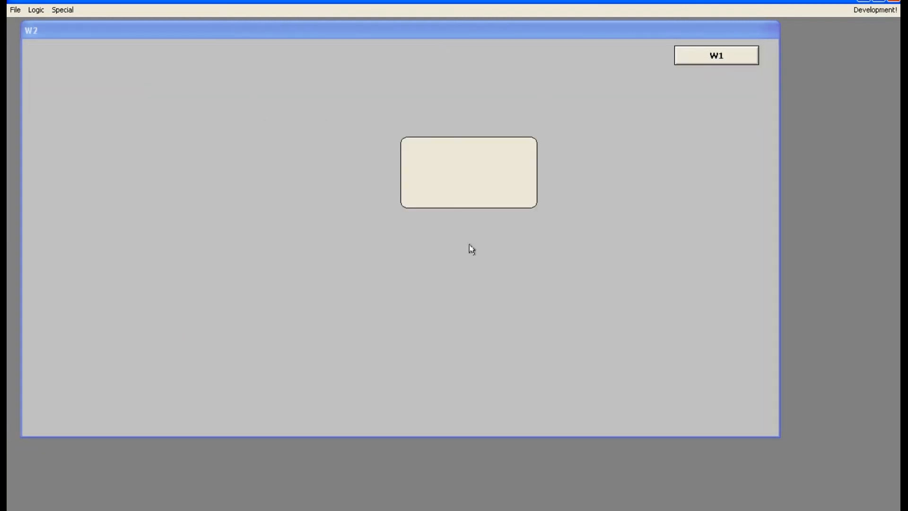
{"action": "left_click", "coordinate": [703, 65]}
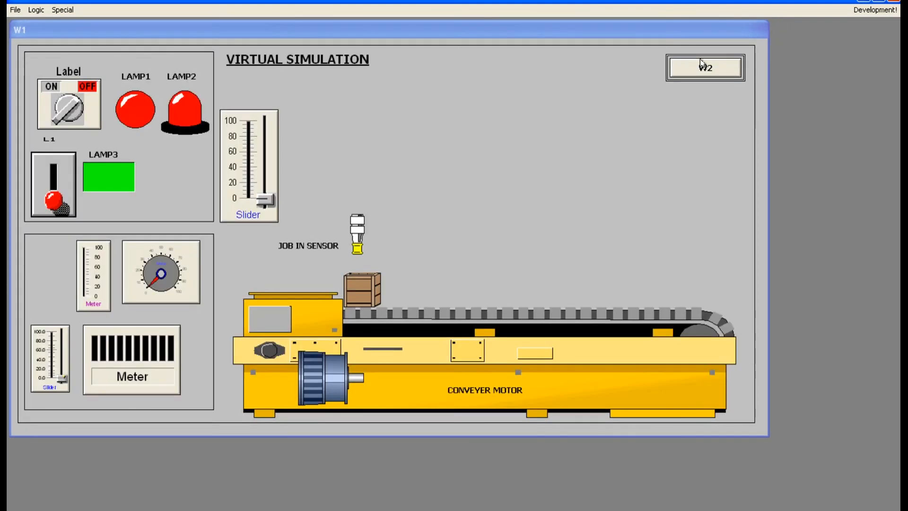
{"action": "left_click", "coordinate": [702, 64]}
{"action": "left_click", "coordinate": [713, 58]}
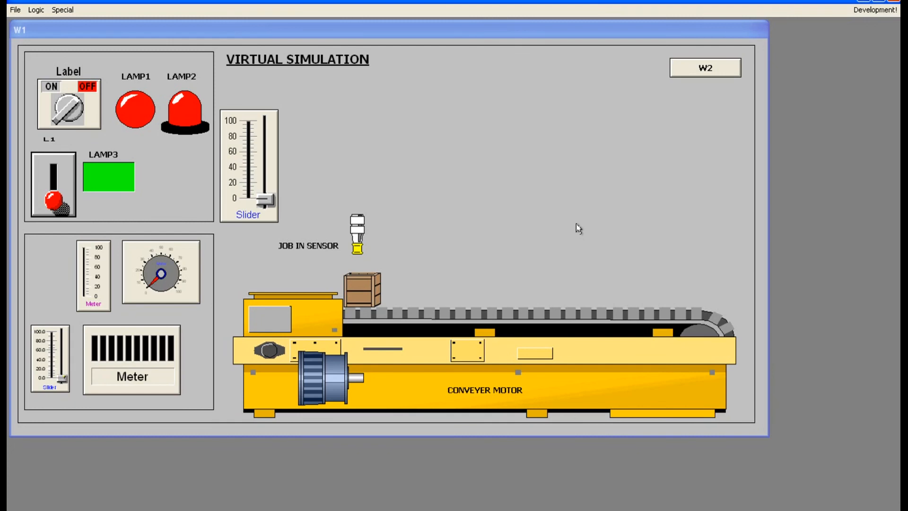
{"action": "left_click", "coordinate": [874, 10]}
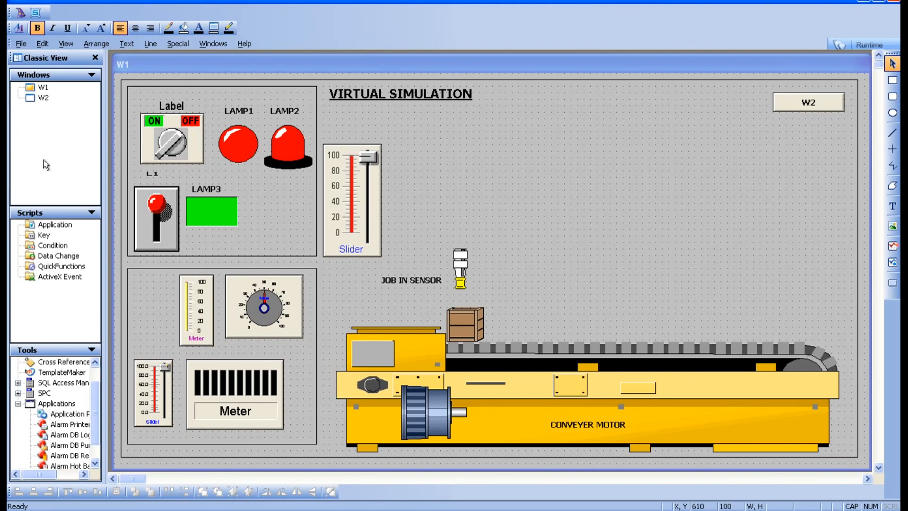
Open the animation links of W1's W2 button to check its Show Window link, then close the dialog
{"action": "double_click", "coordinate": [811, 106]}
{"action": "left_click", "coordinate": [347, 319]}
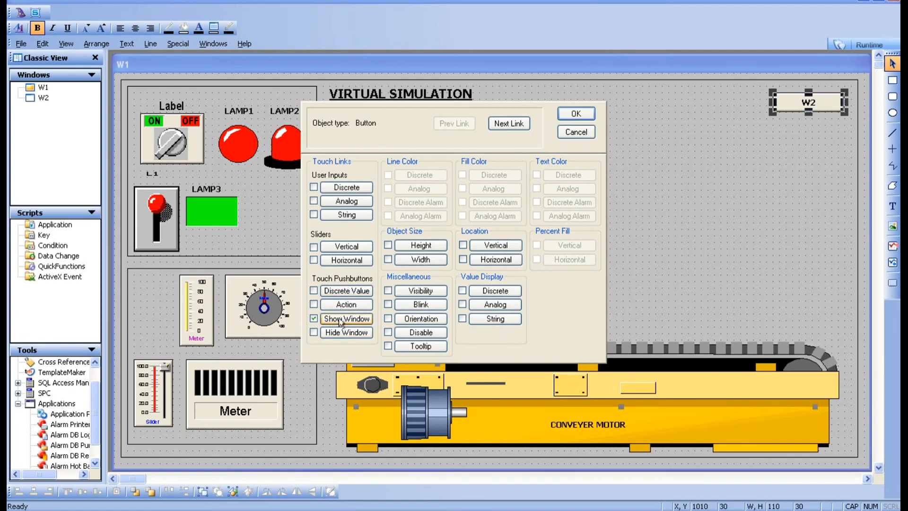
{"action": "left_click", "coordinate": [577, 114]}
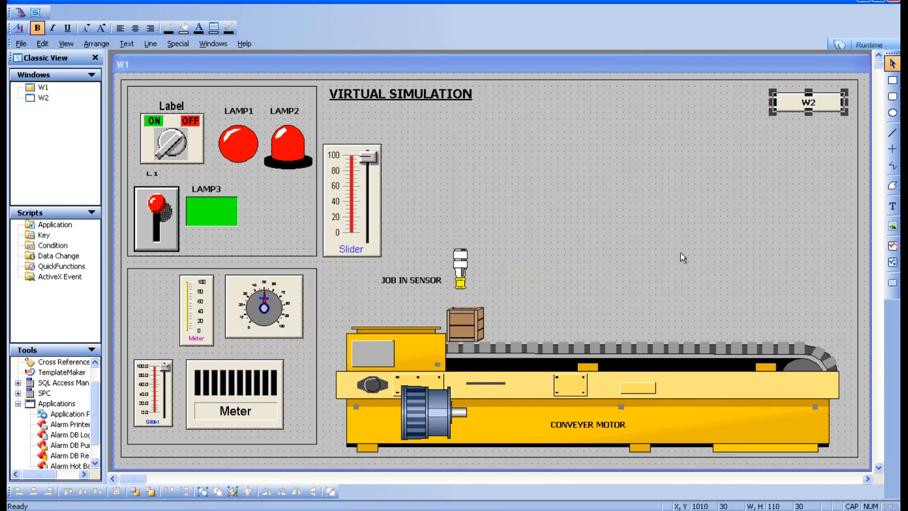